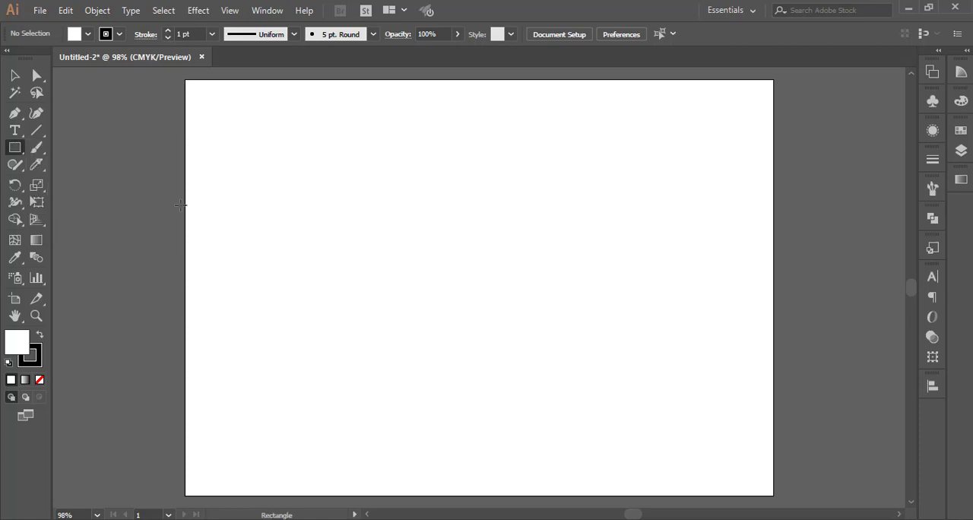
Draw a wide rectangle near the artboard's centre and a smaller one overlapping its upper edge as a camera body outline.
left_click_drag(364, 185, 546, 293)
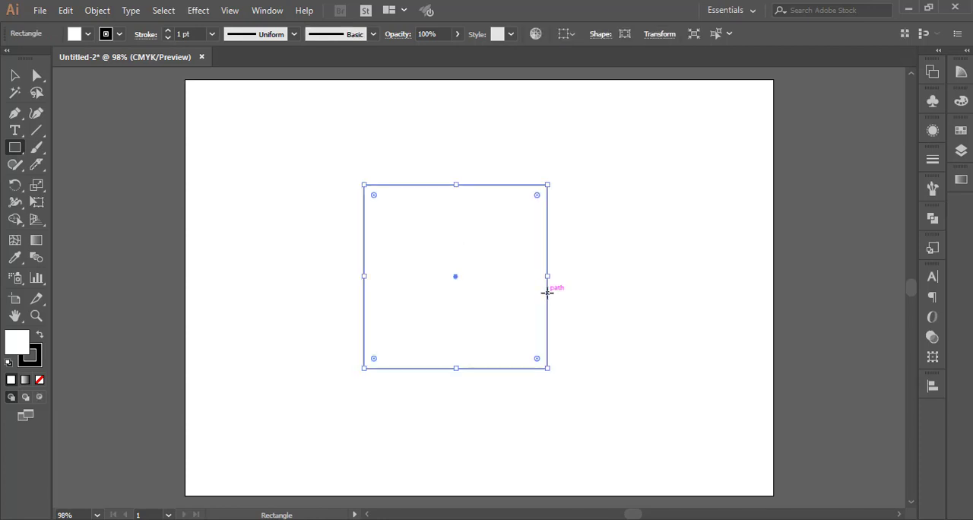
key("ctrl+z")
left_click_drag(399, 212, 541, 302)
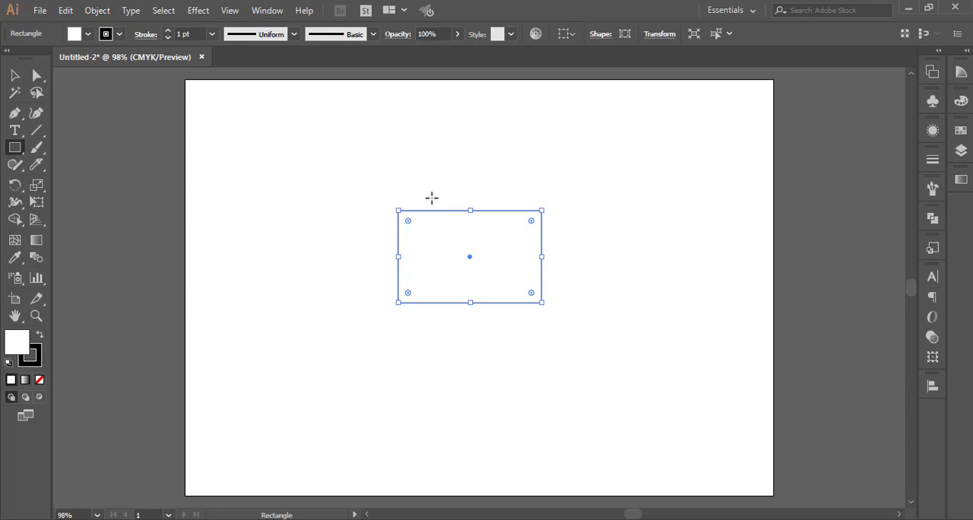
left_click_drag(430, 199, 507, 246)
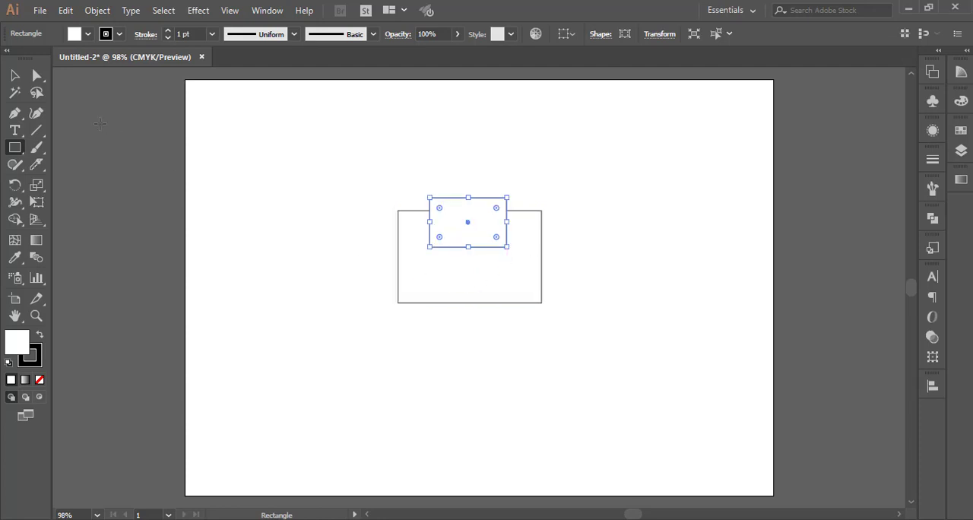
left_click(14, 75)
left_click_drag(626, 305, 406, 361)
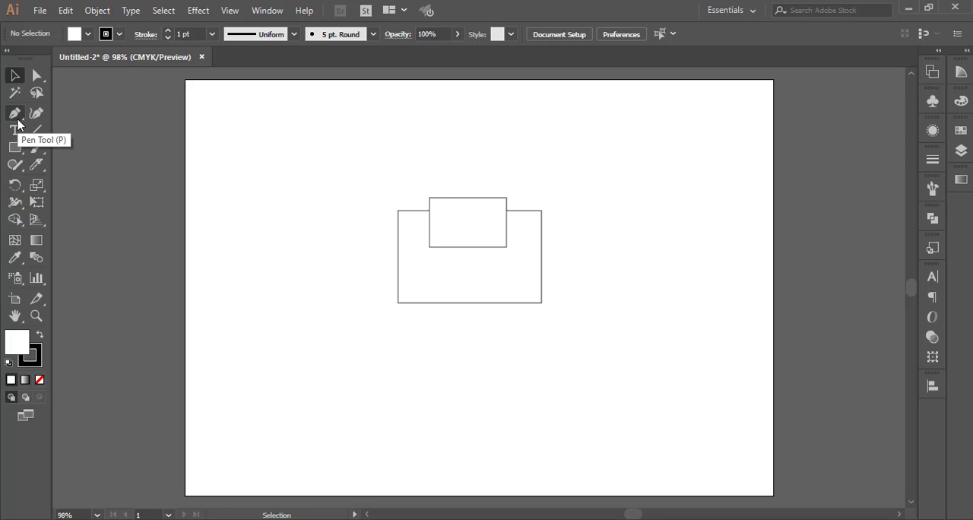
Draw a circle about 20.9 mm in diameter to the left of the two rectangles.
left_click_drag(15, 147, 69, 181)
left_click_drag(269, 227, 311, 267)
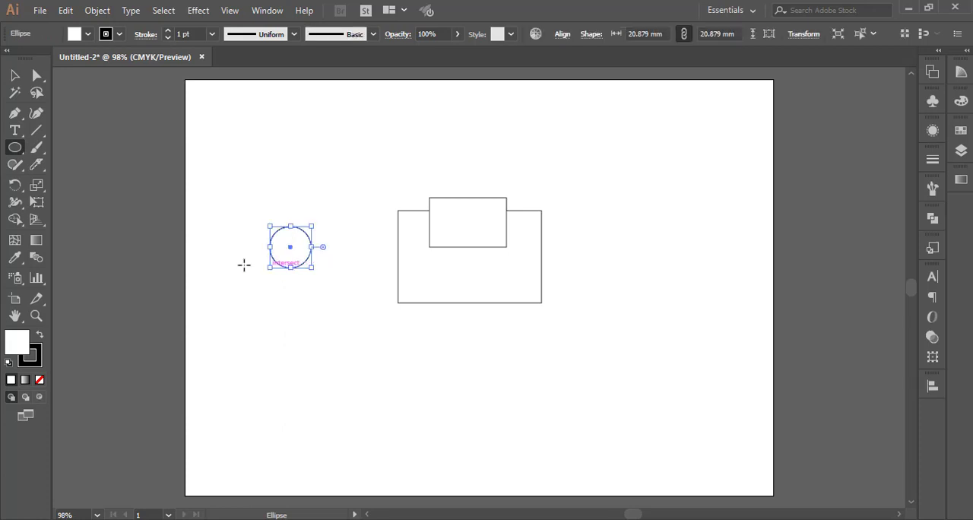
left_click(12, 74)
left_click(341, 281)
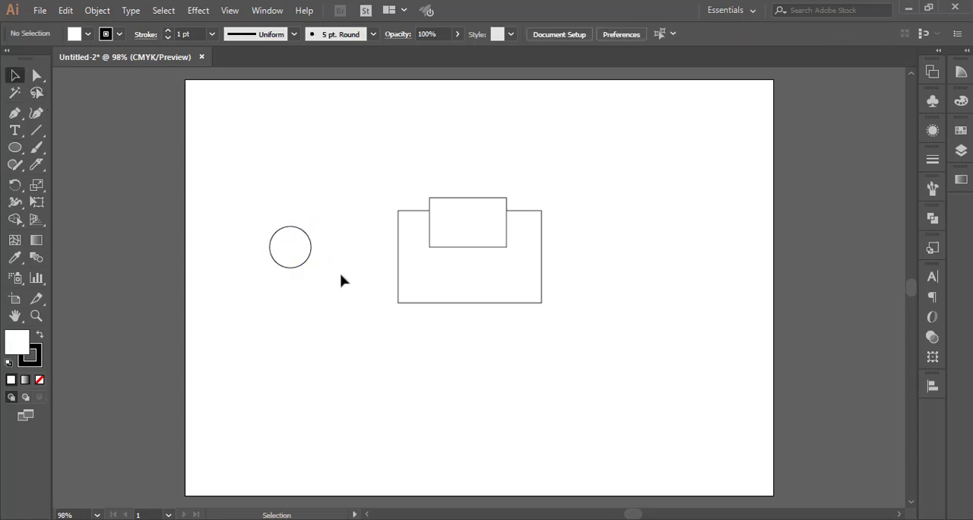
Unite the two overlapping rectangles into a single camera body shape with Pathfinder.
left_click_drag(397, 174, 544, 408)
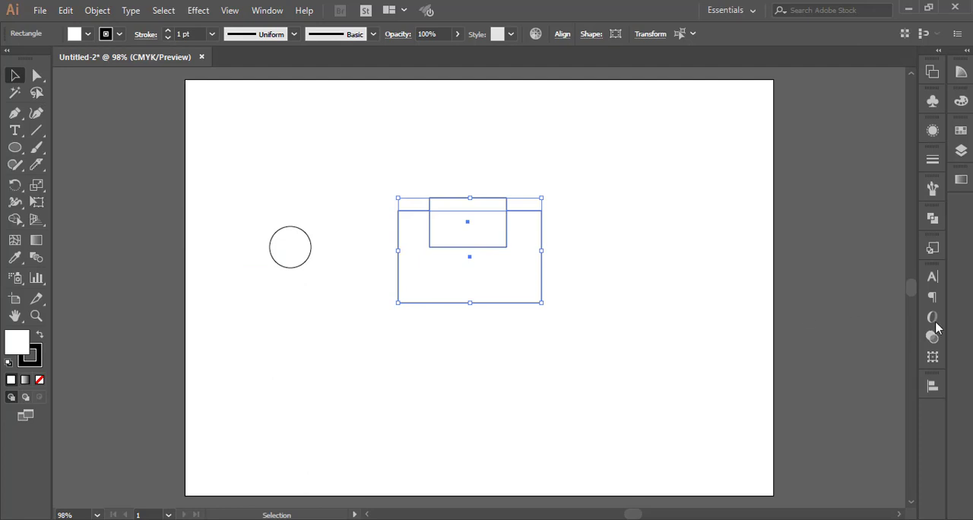
left_click(932, 218)
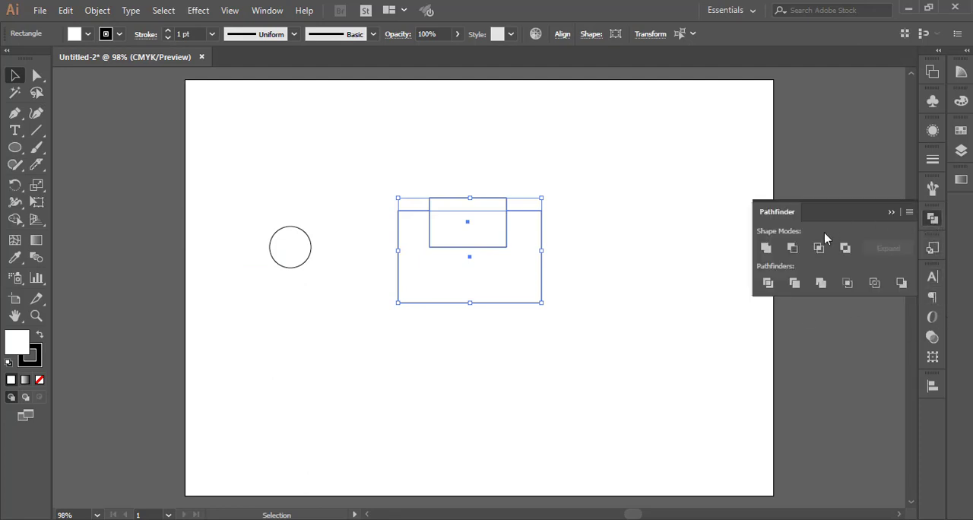
left_click(765, 248)
left_click(546, 368)
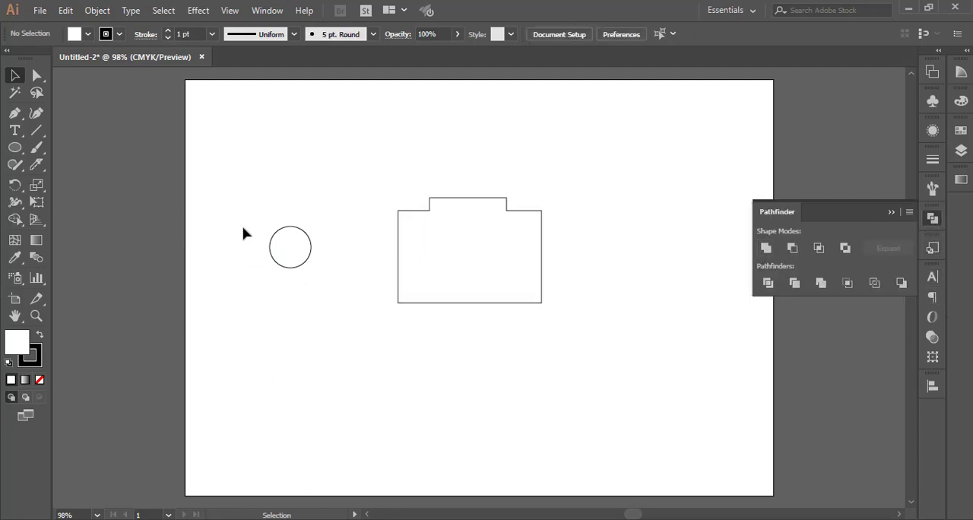
Centre the circle on the camera body as its lens and enlarge it to about 29.1 mm in diameter.
left_click_drag(311, 249, 491, 257)
left_click_drag(509, 287, 507, 286)
mouse_move(457, 247)
left_mouse_down()
mouse_move(441, 233)
mouse_move(450, 240)
left_mouse_up()
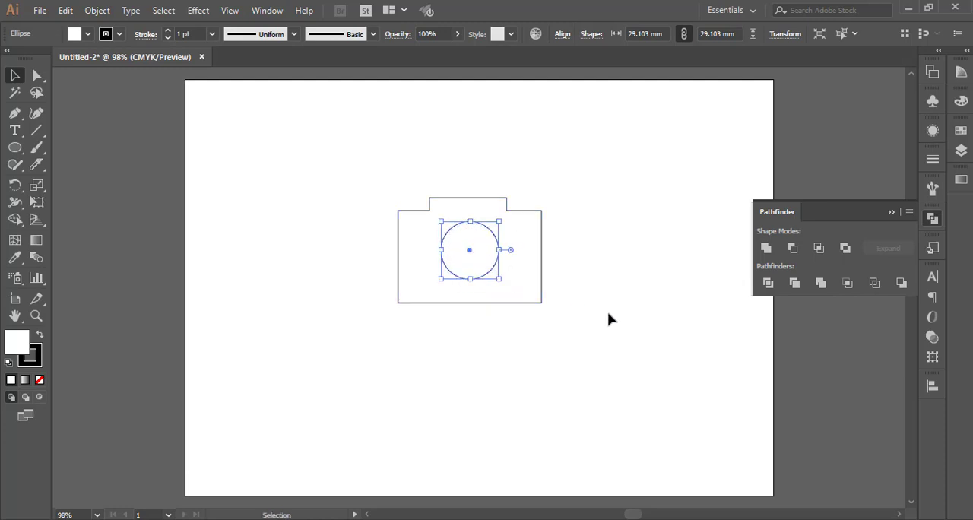
left_click(608, 318)
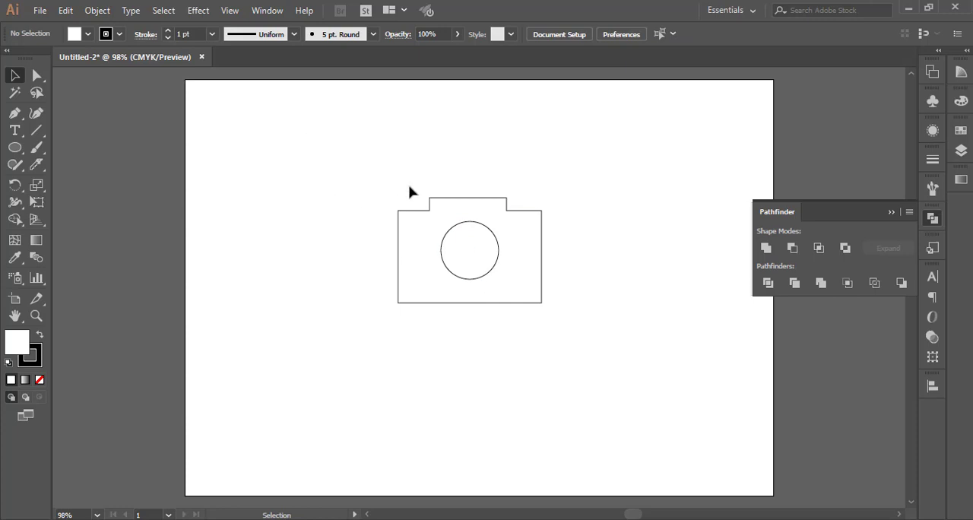
Set the stroke weight of the camera body and lens circle to 5 pt.
mouse_move(374, 182)
left_mouse_down()
mouse_move(479, 300)
mouse_move(578, 381)
left_mouse_up()
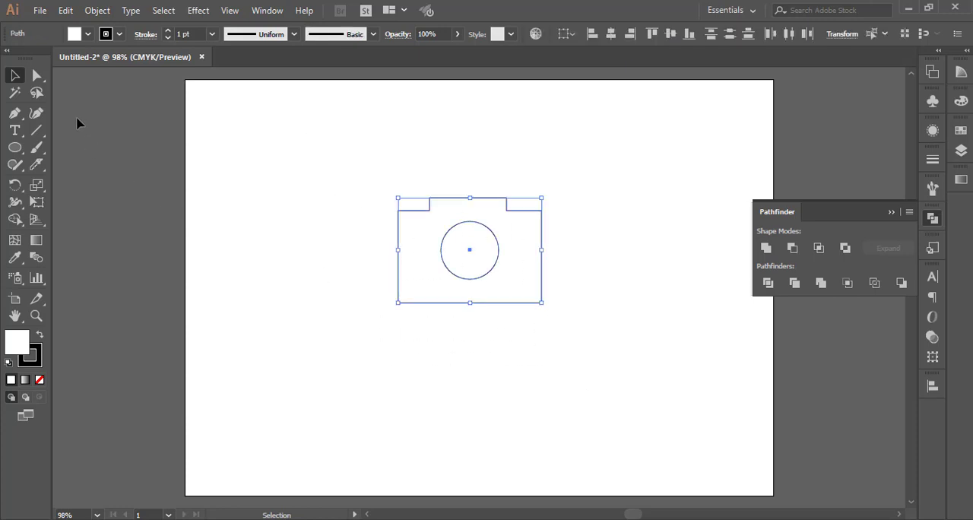
left_click(168, 32)
left_click(168, 31)
left_click(169, 31)
left_click(169, 31)
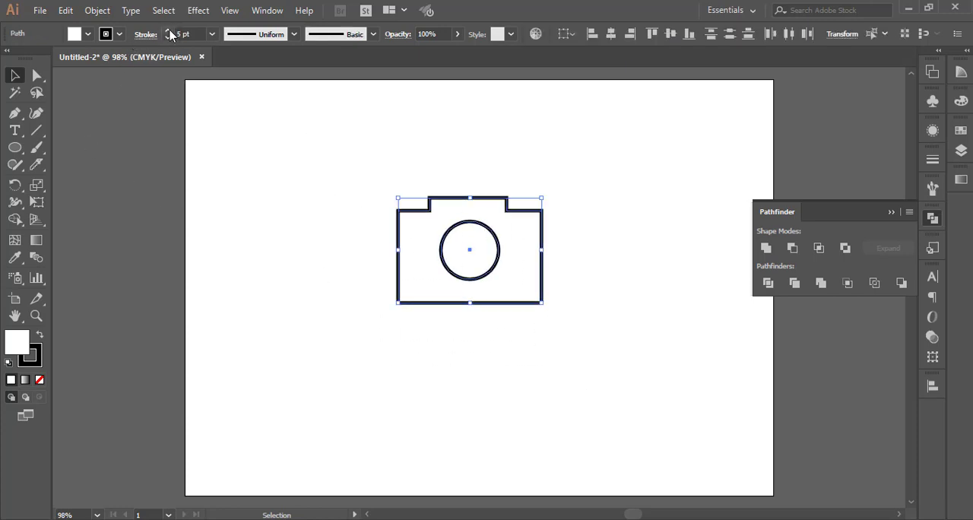
left_click(168, 31)
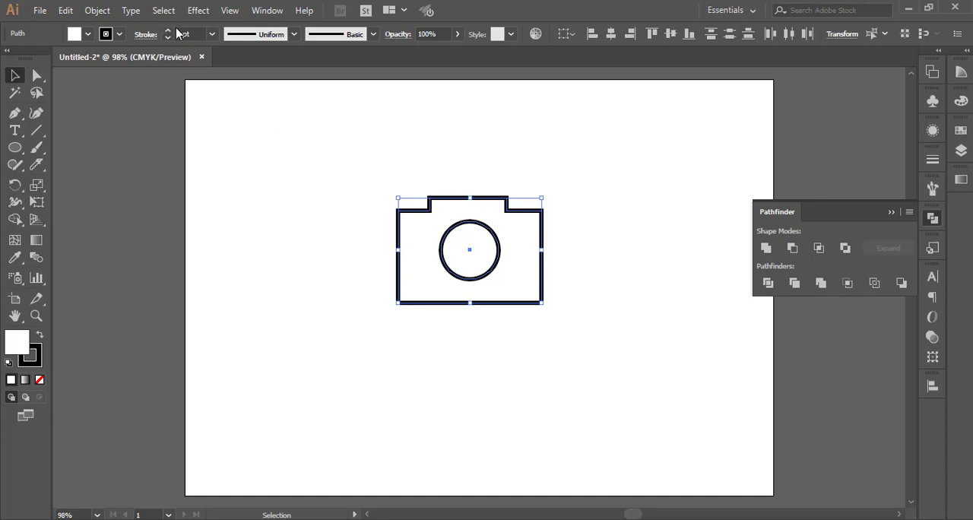
left_click(167, 38)
left_click(354, 228)
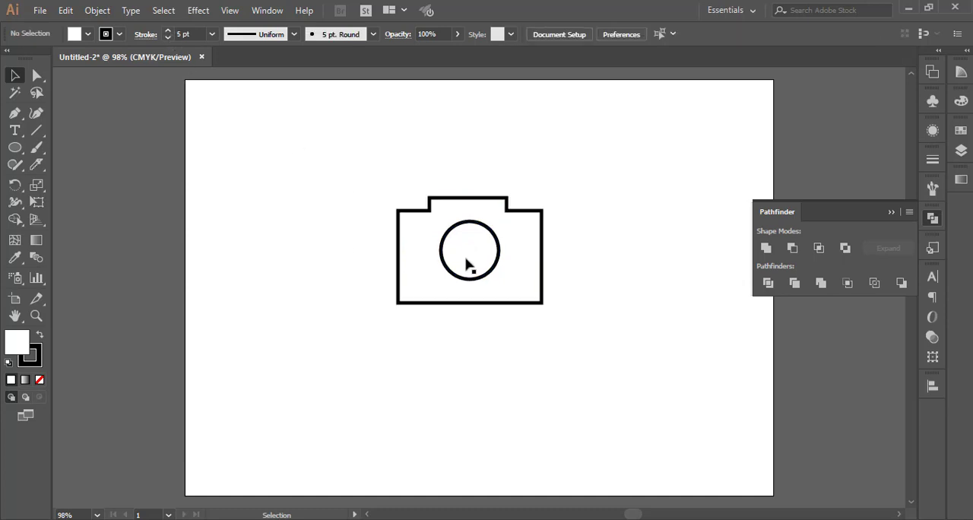
Move the camera body and lens together to the upper-right corner of the artboard.
left_click(891, 212)
left_click_drag(355, 164, 605, 357)
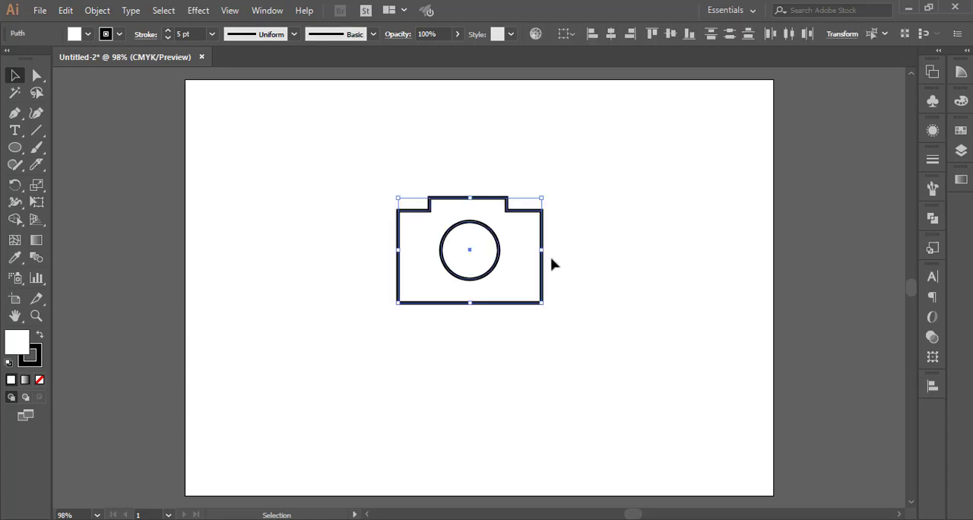
mouse_move(542, 240)
left_mouse_down()
mouse_move(577, 240)
mouse_move(767, 145)
left_mouse_up()
left_click(516, 396)
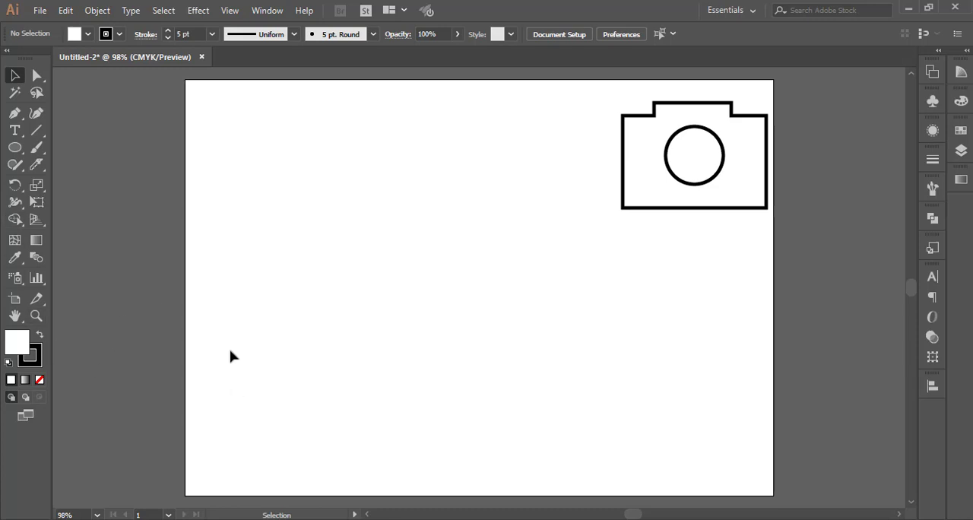
Draw a large ellipse about 102 mm wide and 89 mm high near the middle of the artboard.
left_click(15, 149)
left_click_drag(335, 187, 538, 363)
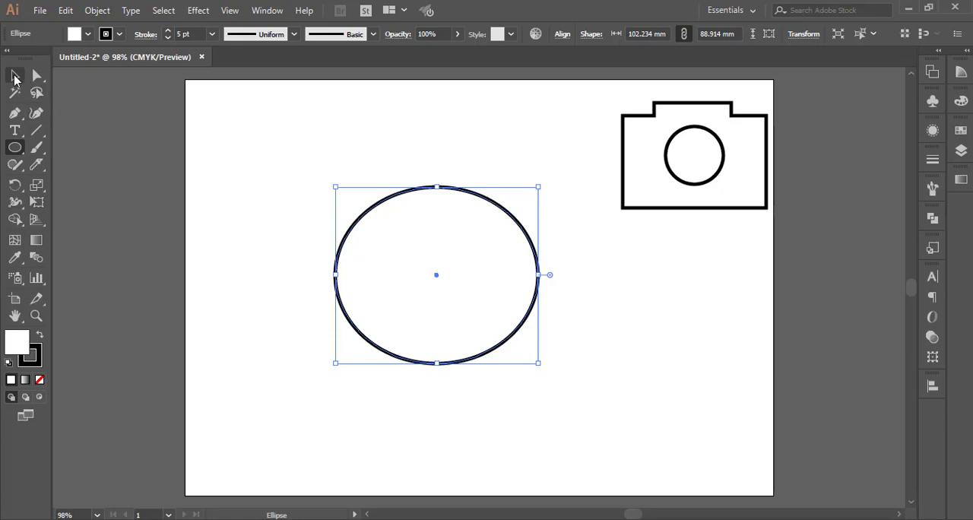
left_click(16, 76)
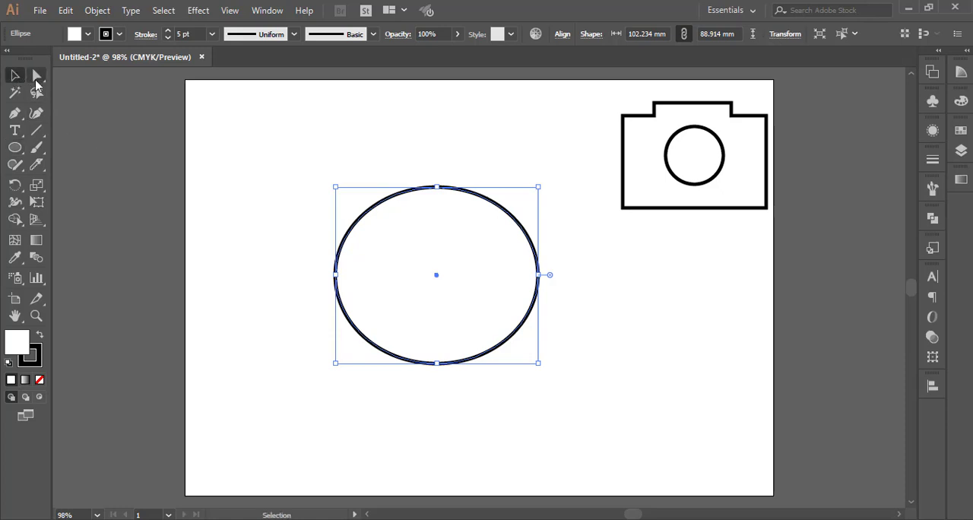
left_click(37, 79)
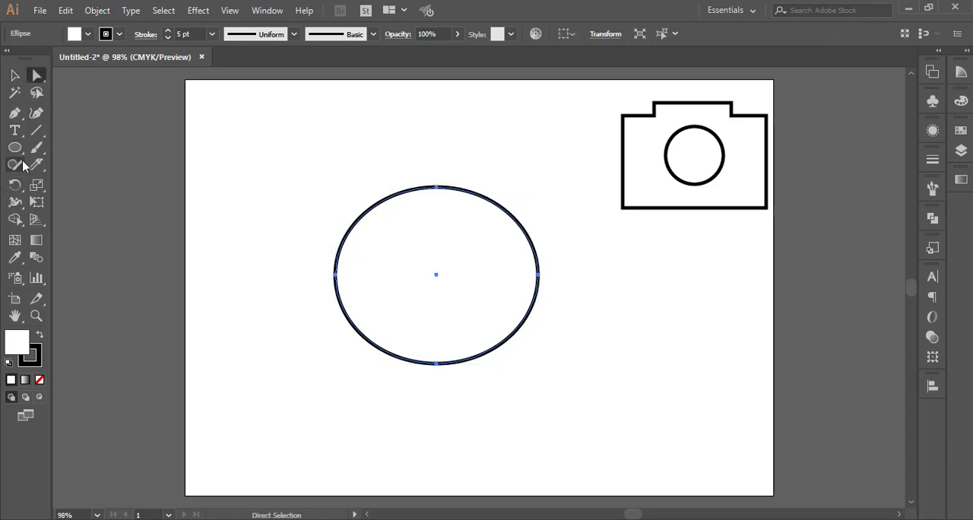
Draw a closed triangular tail with the Pen tool, overlapping the ellipse's lower-left edge and pointing down to the left.
left_click(16, 116)
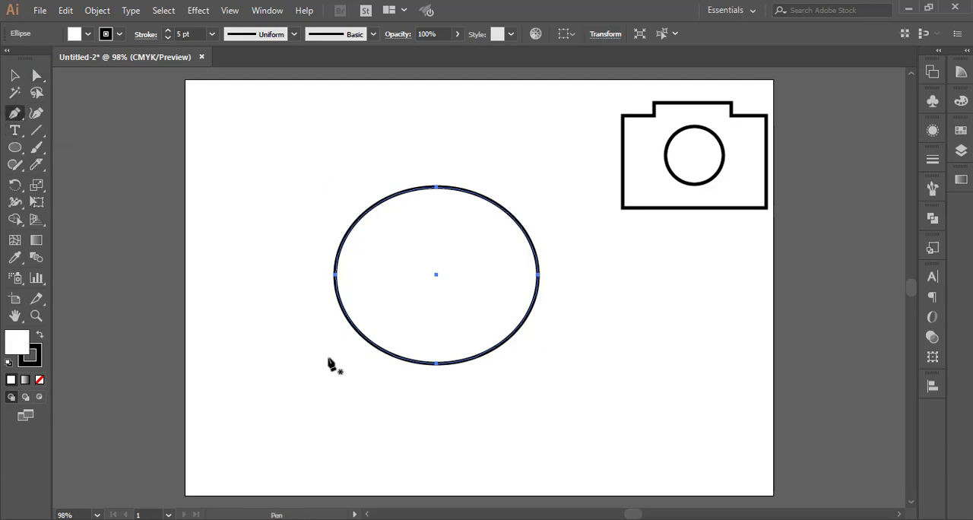
left_click(394, 333)
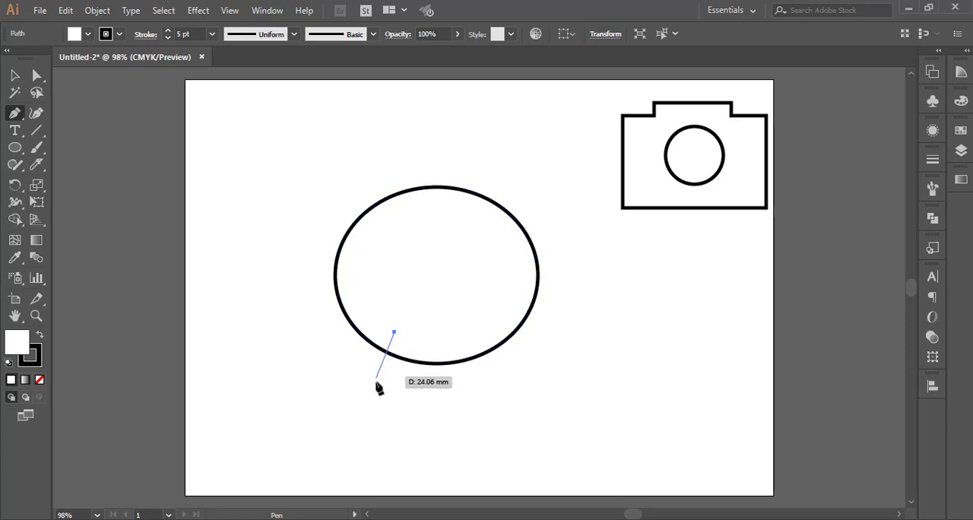
left_click(330, 393)
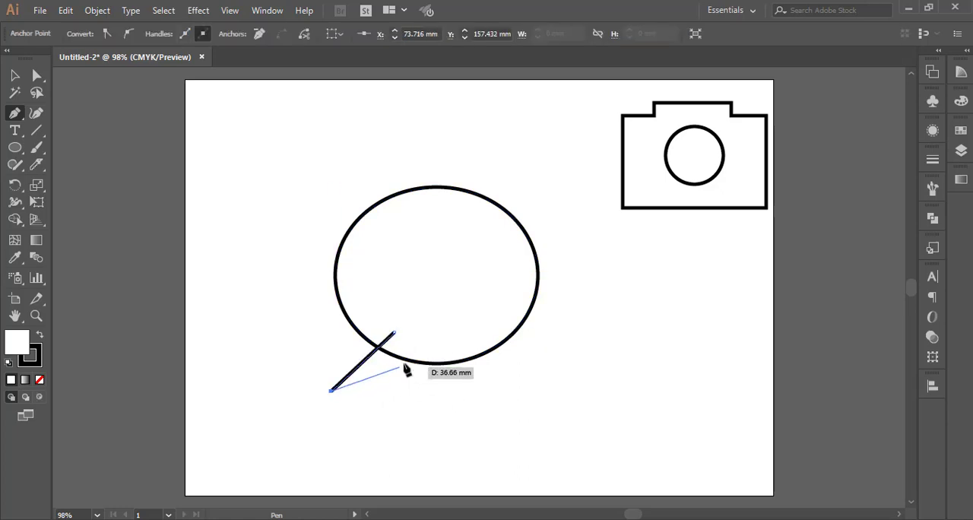
left_click(418, 348)
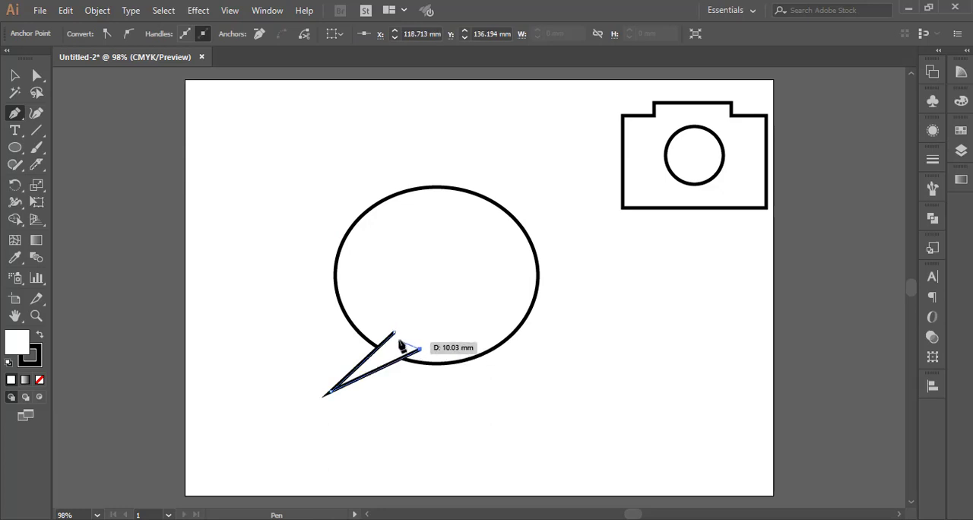
left_click(395, 334)
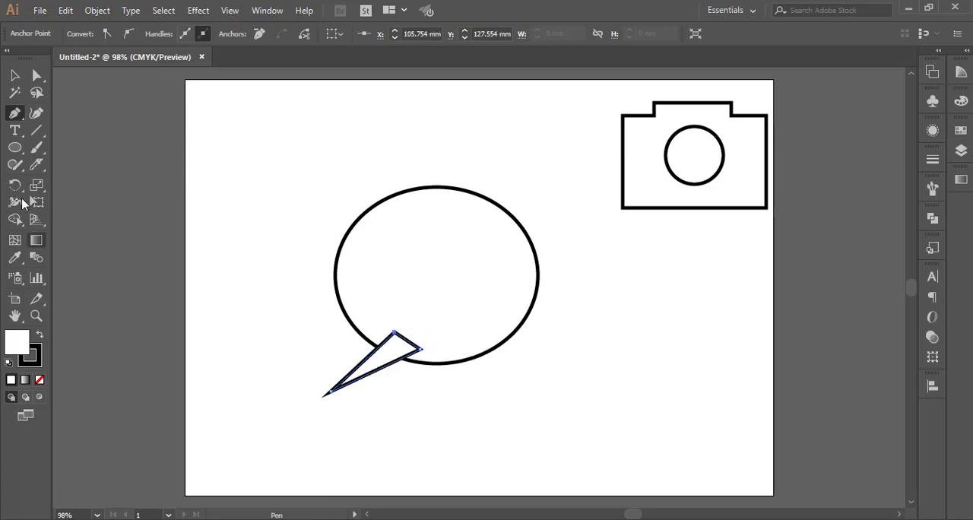
left_click(12, 78)
left_click(204, 245)
Unite the ellipse and the triangular tail into one speech bubble shape with Pathfinder.
left_click_drag(285, 171, 532, 448)
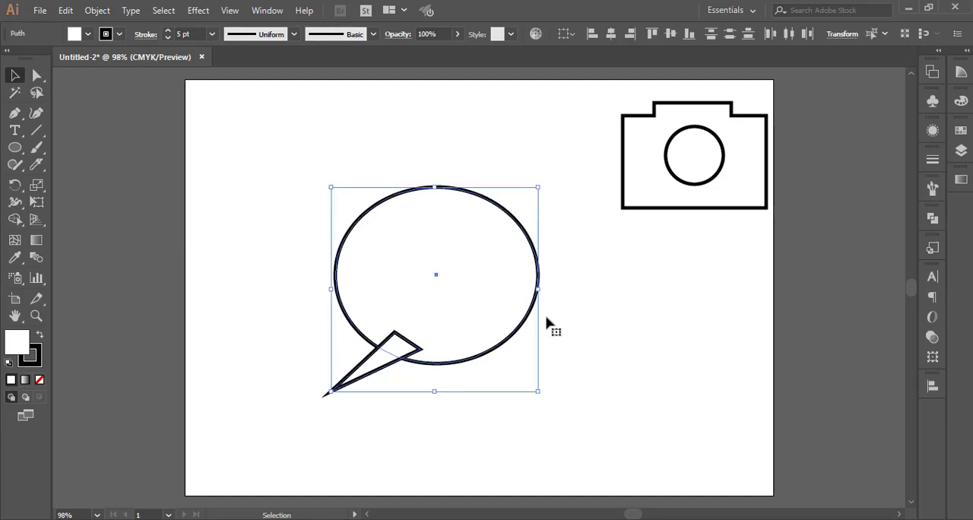
left_click(941, 224)
left_click(766, 248)
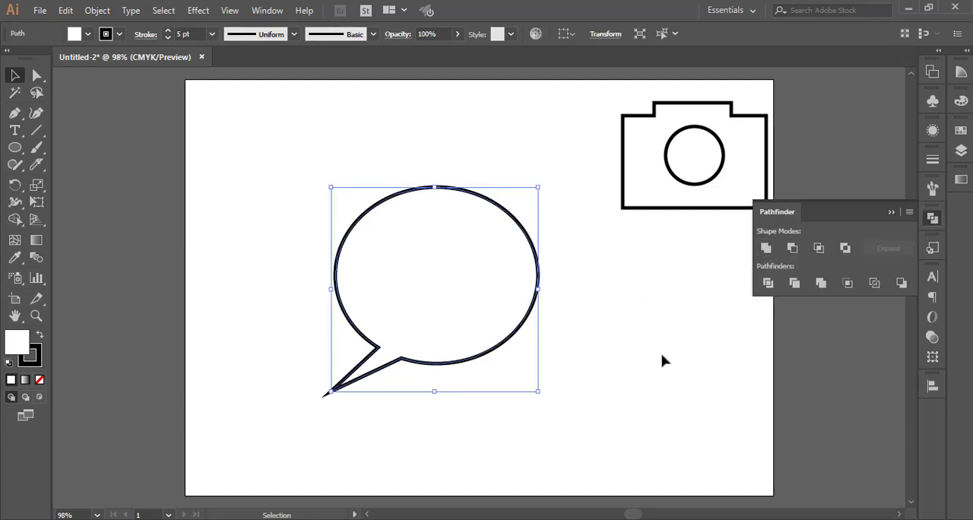
left_click(647, 391)
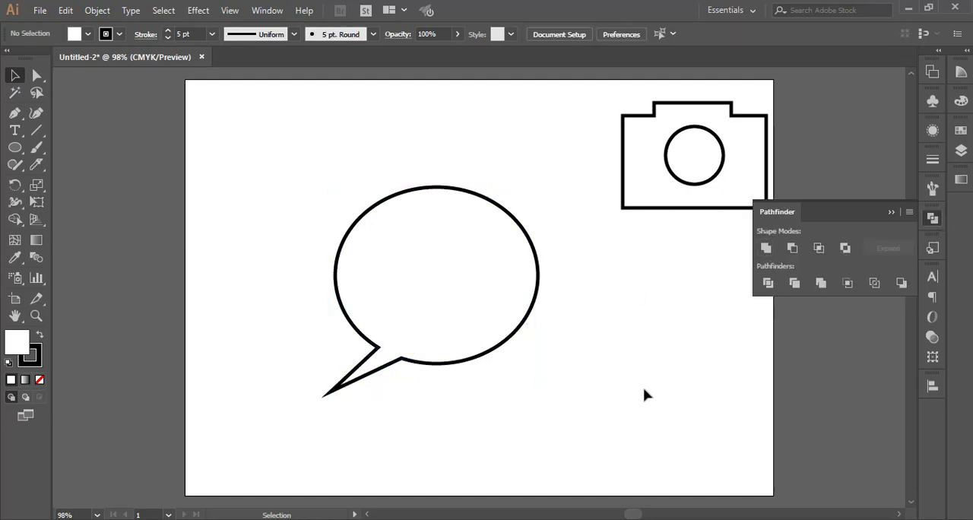
left_click(889, 212)
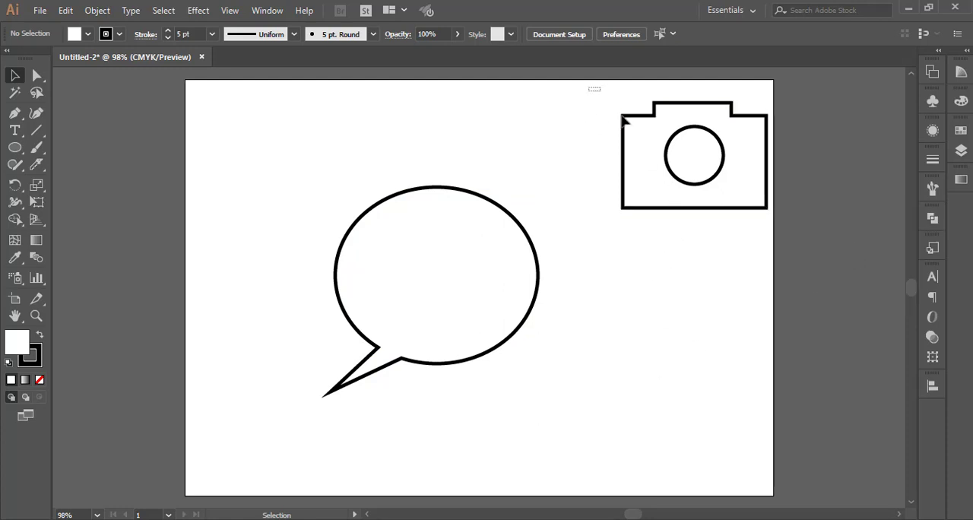
Group the camera body with its lens circle.
left_click_drag(589, 88, 715, 242)
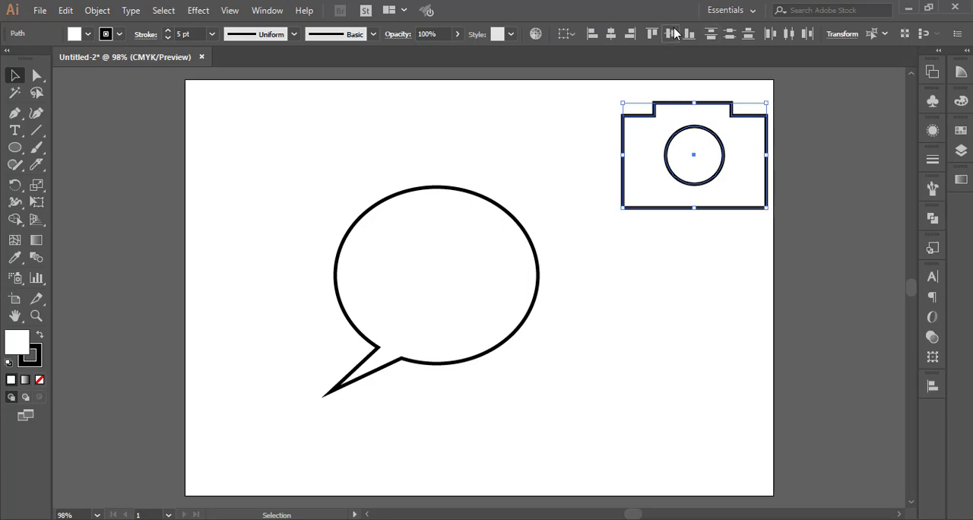
left_click(684, 361)
left_click_drag(583, 103, 733, 206)
right_click(685, 177)
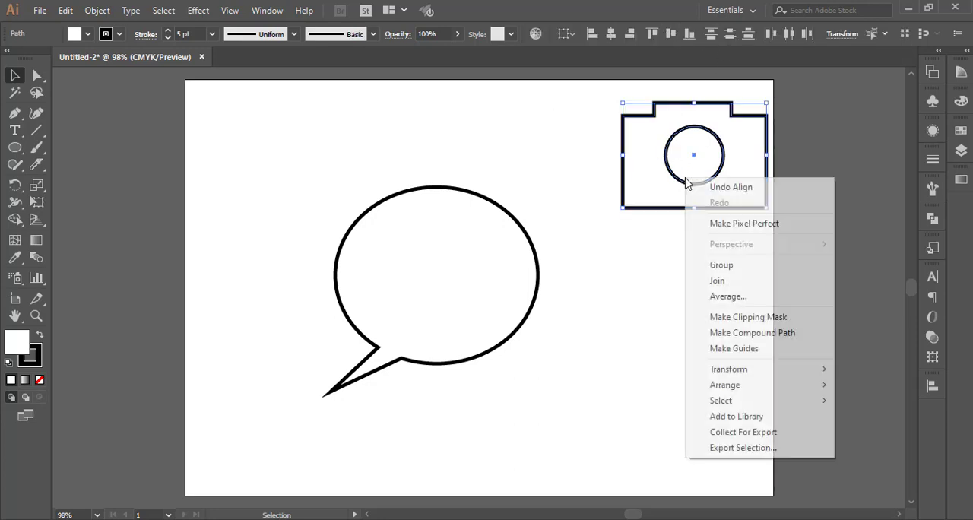
left_click(734, 268)
left_click(731, 297)
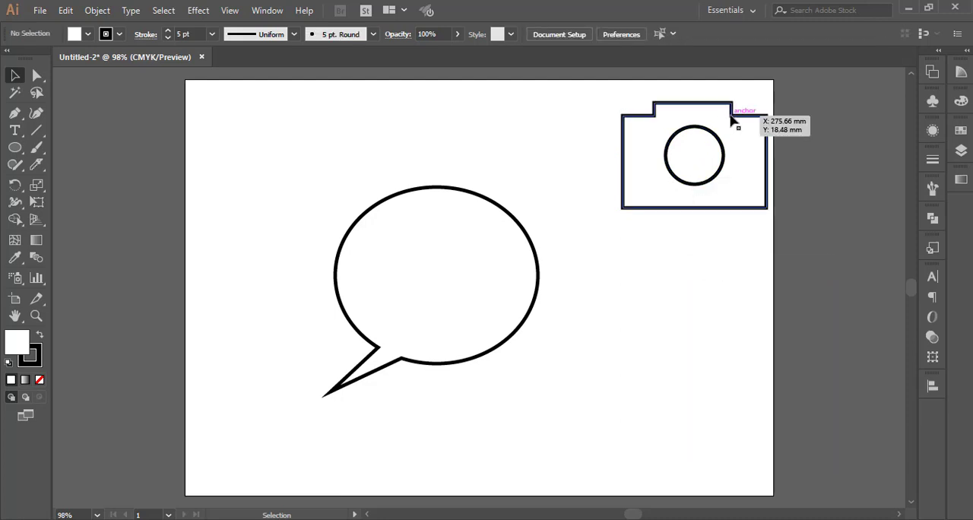
Move the grouped camera onto the middle of the speech bubble.
left_click_drag(731, 119, 475, 237)
left_click(549, 420)
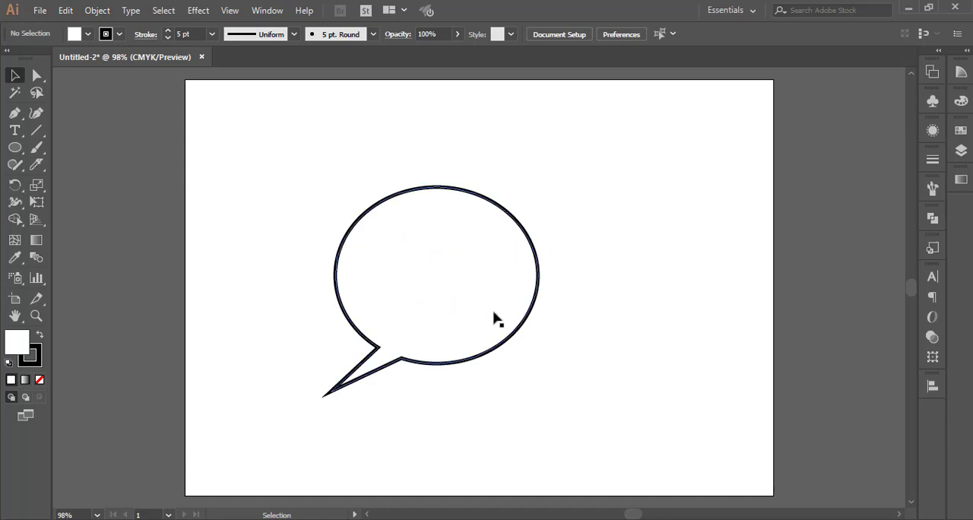
Send the speech bubble to the back so it lies behind the camera.
left_click(424, 246)
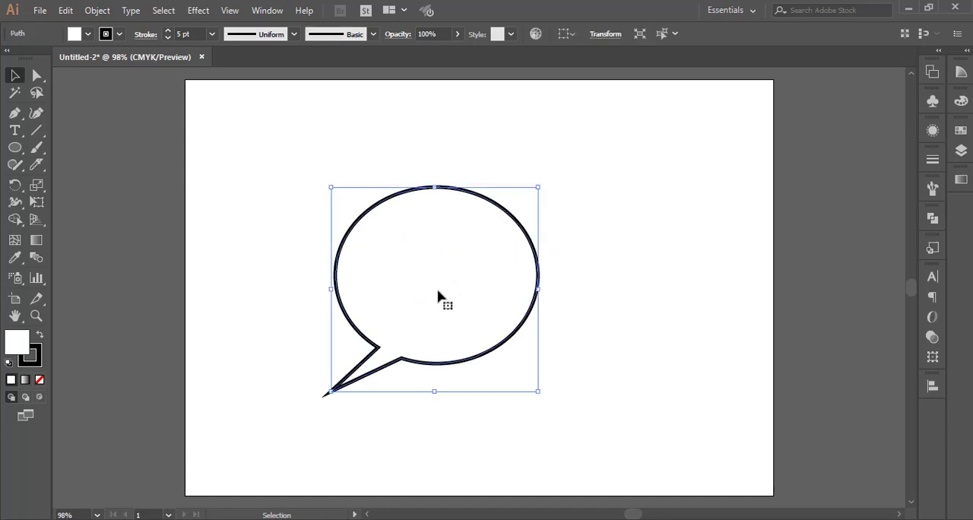
right_click(478, 354)
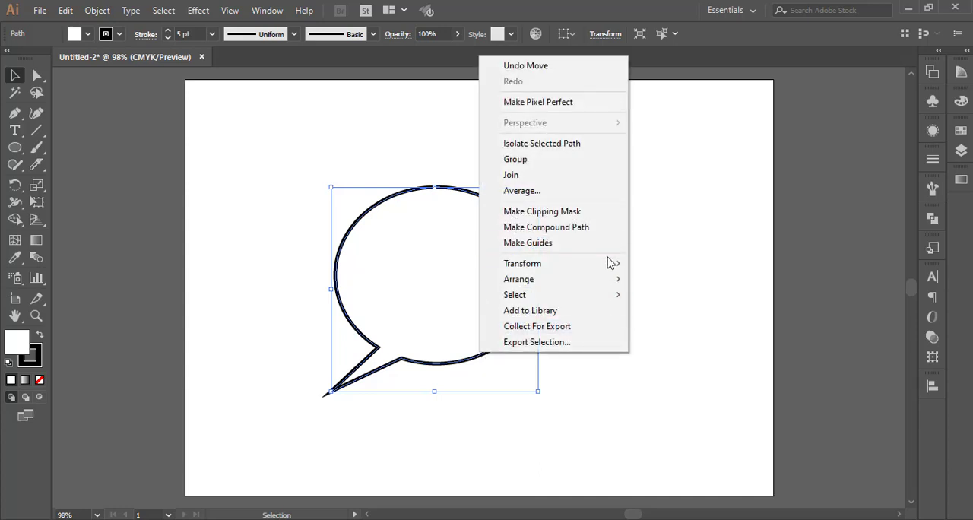
mouse_move(601, 282)
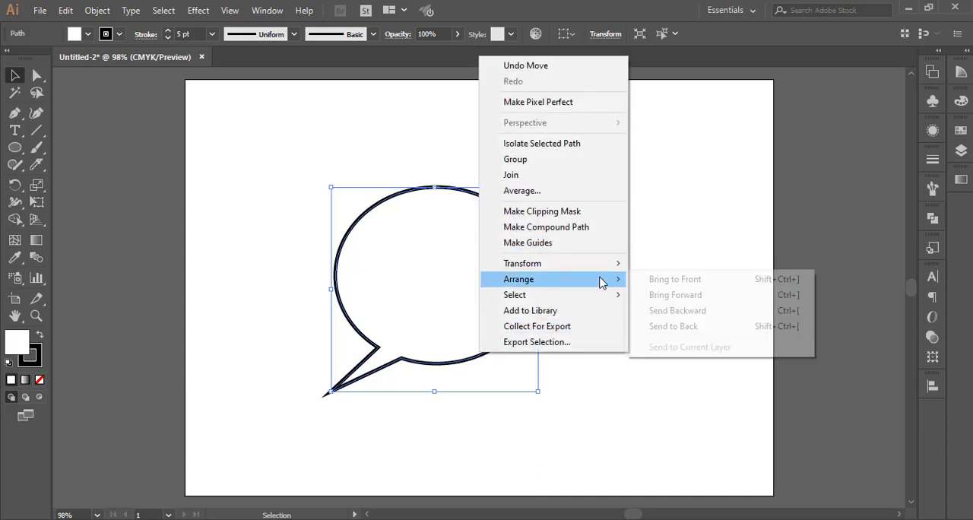
left_click(673, 326)
left_click(658, 404)
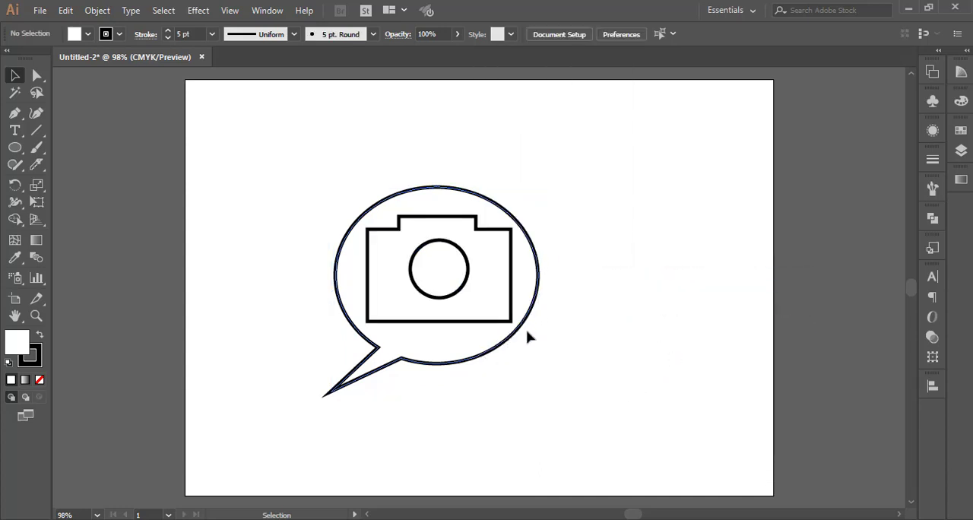
Scale the camera group down proportionally from its upper-right corner to leave more margin inside the speech bubble.
left_click(462, 279)
right_click(463, 280)
left_click(597, 241)
left_click(490, 239)
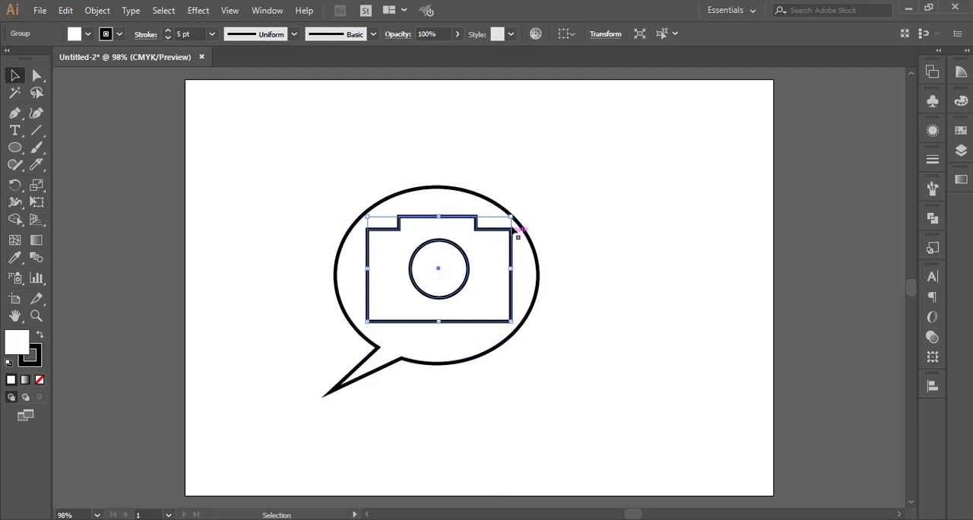
left_click(511, 216, "shift")
left_click_drag(511, 216, 492, 230)
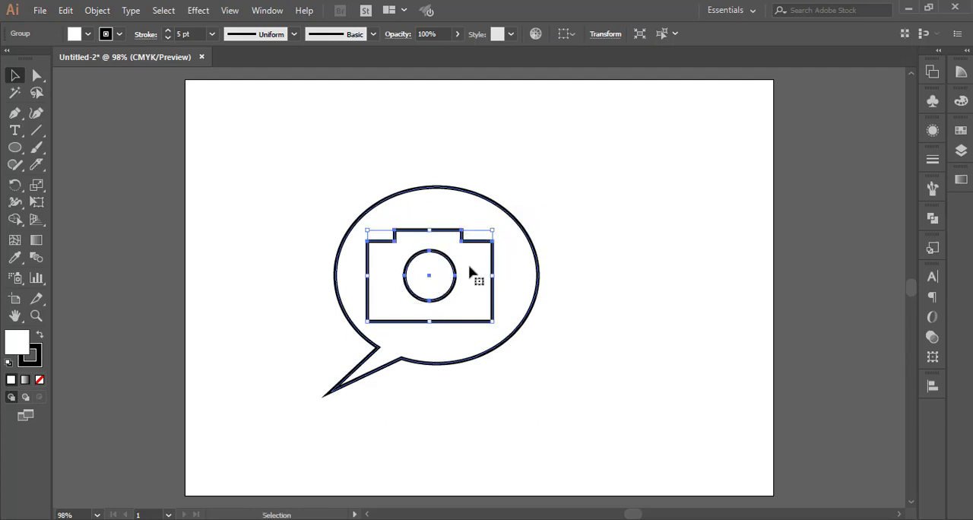
Align the camera group and the speech bubble to a common horizontal center.
left_click_drag(367, 173, 532, 406)
left_click(609, 36)
left_click(667, 290)
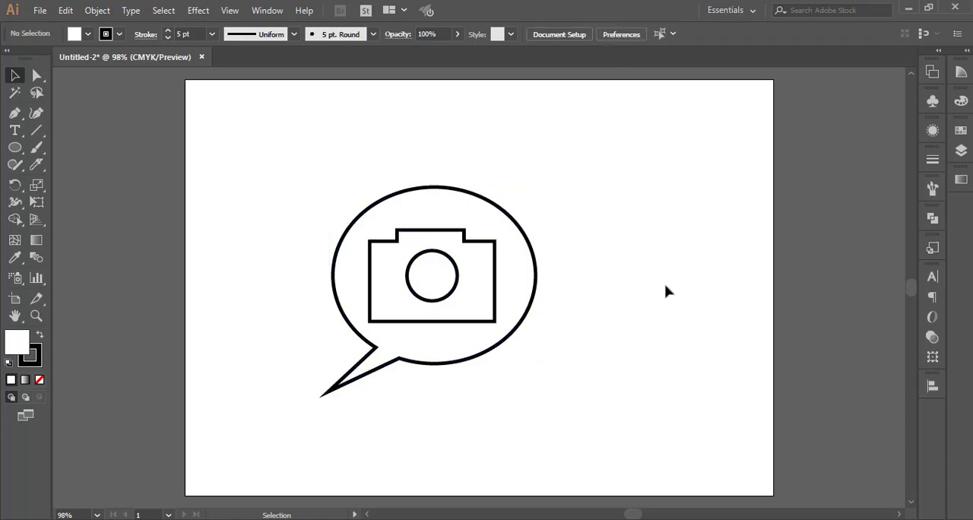
Fill the speech bubble with green.
left_click(518, 293)
left_click(961, 130)
left_click(863, 169)
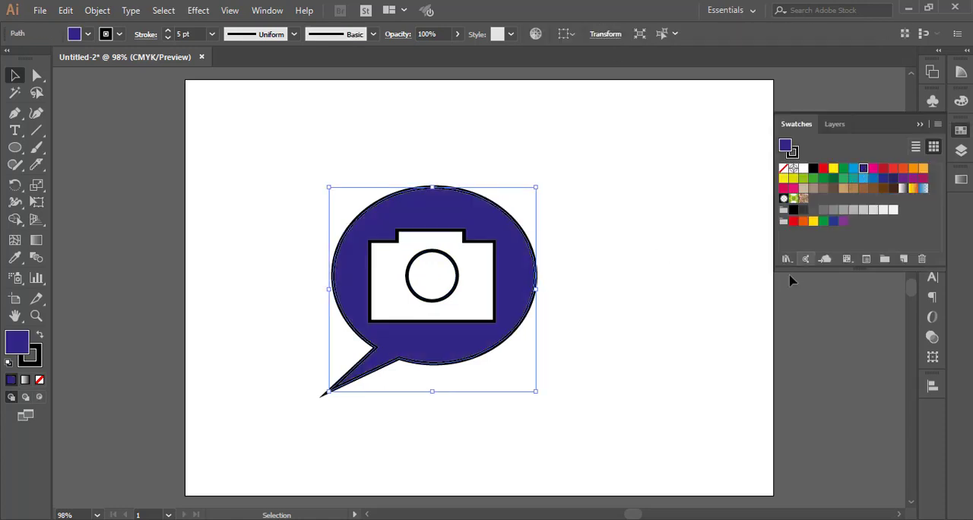
left_click(842, 171)
left_click(642, 304)
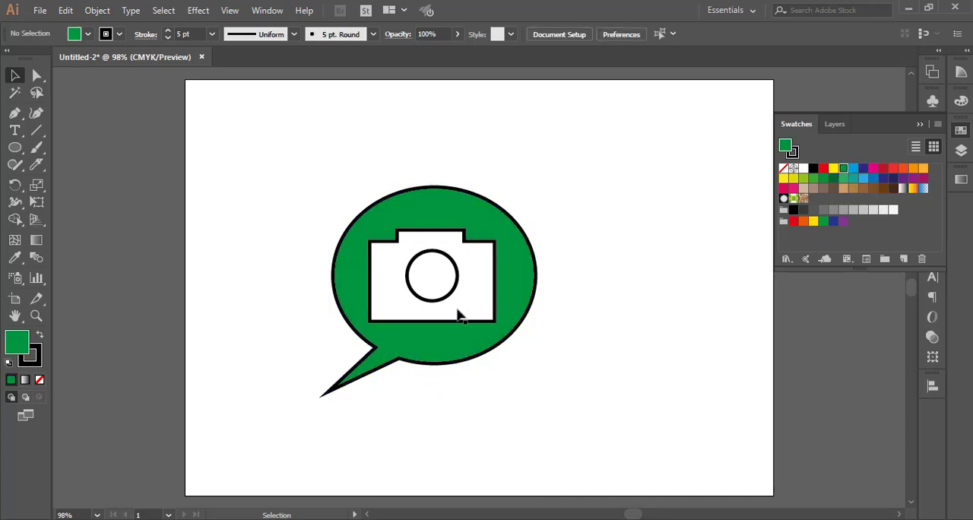
Give the camera group a white stroke and the same green fill as the speech bubble.
left_click(449, 311)
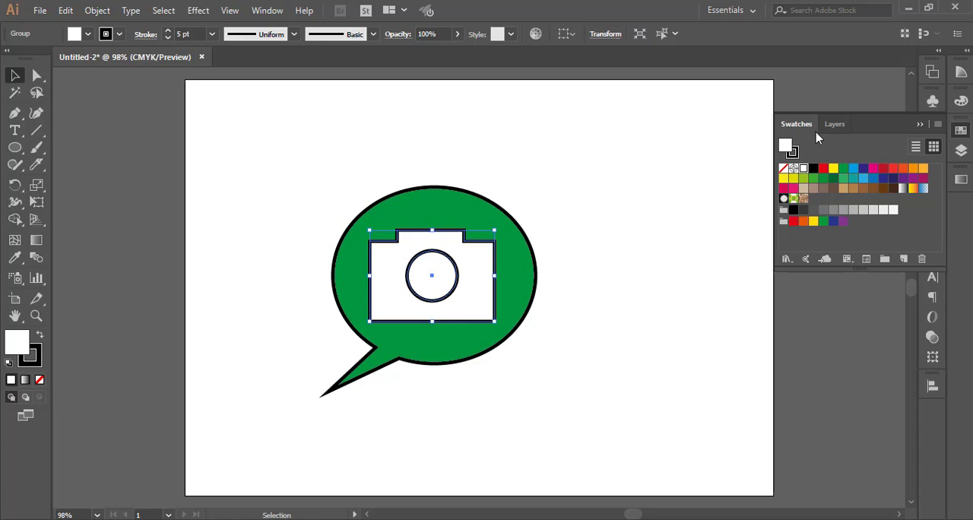
left_click(919, 126)
left_click(88, 34)
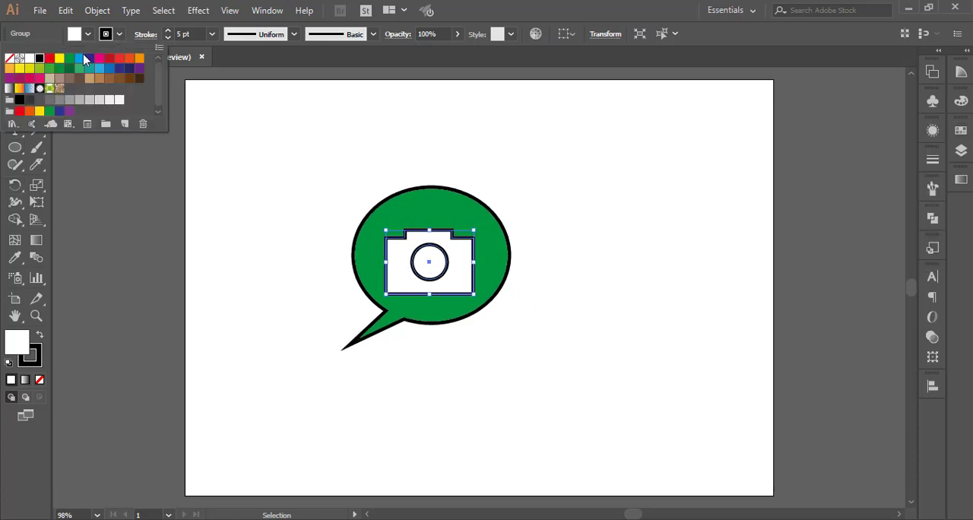
left_click(30, 58)
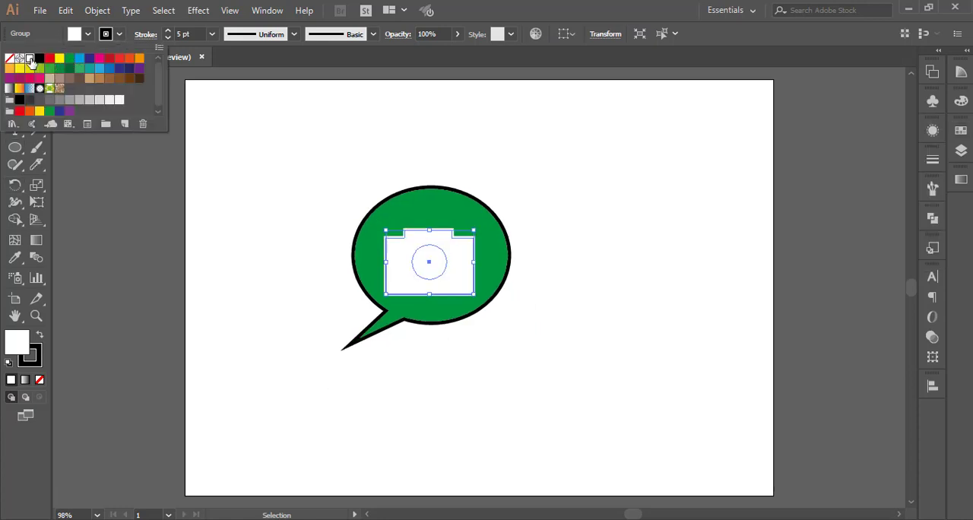
left_click(88, 35)
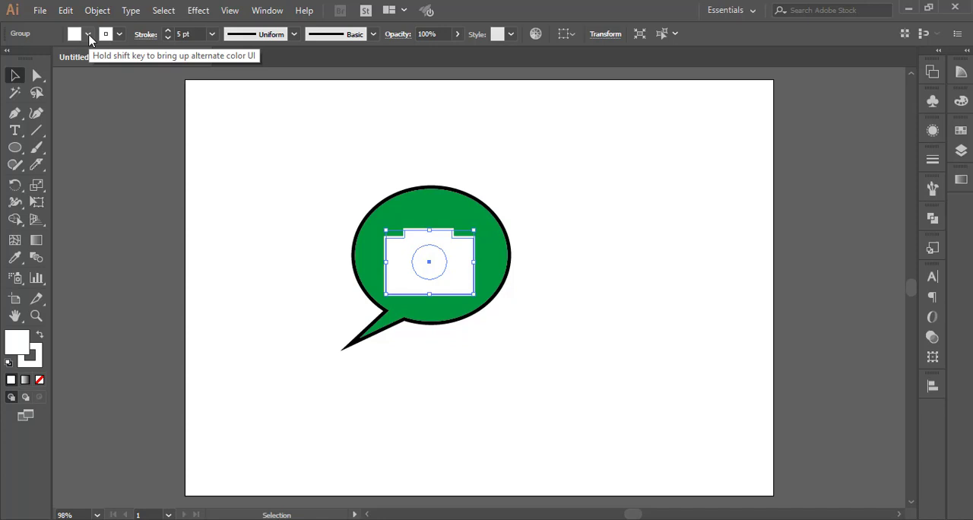
left_click(88, 35)
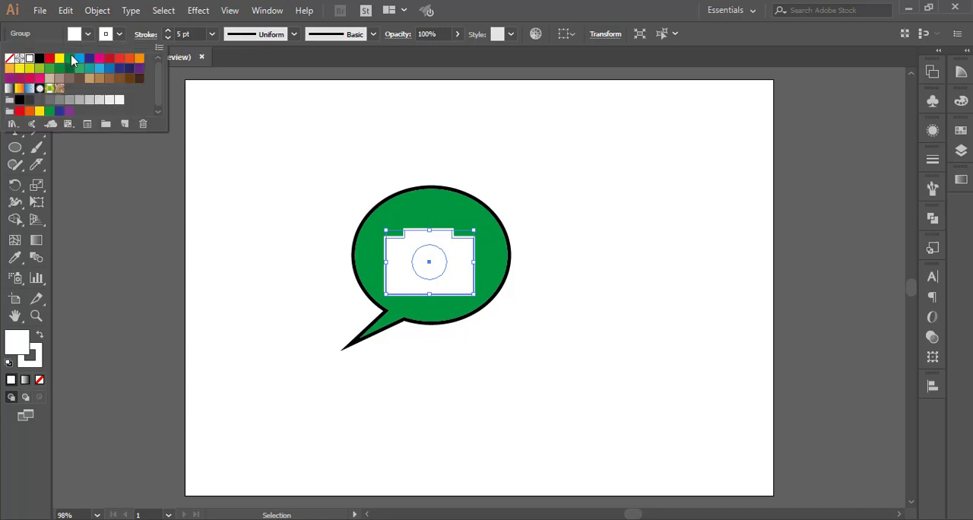
left_click(69, 58)
left_click(289, 331)
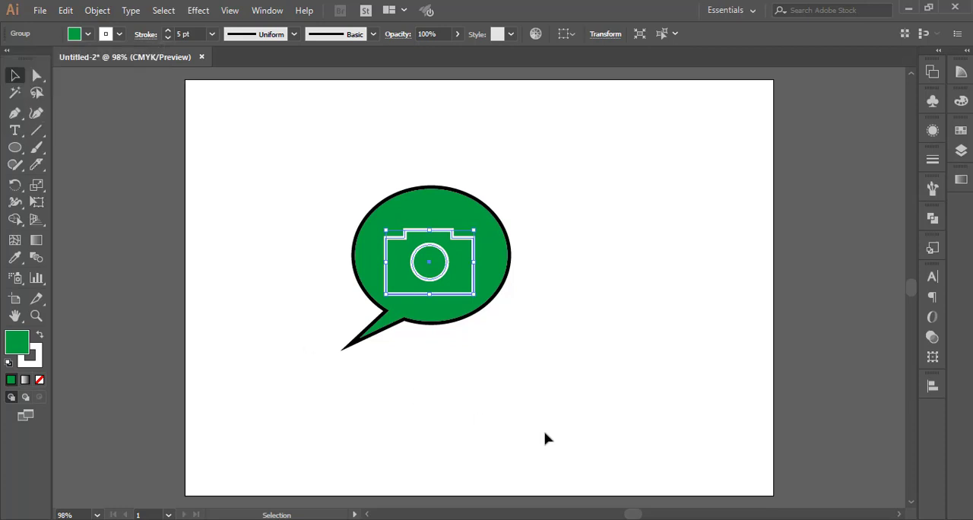
Move the camera group slightly up and to the right within the speech bubble.
left_click(548, 438)
left_click_drag(472, 242, 475, 226)
left_click(587, 319)
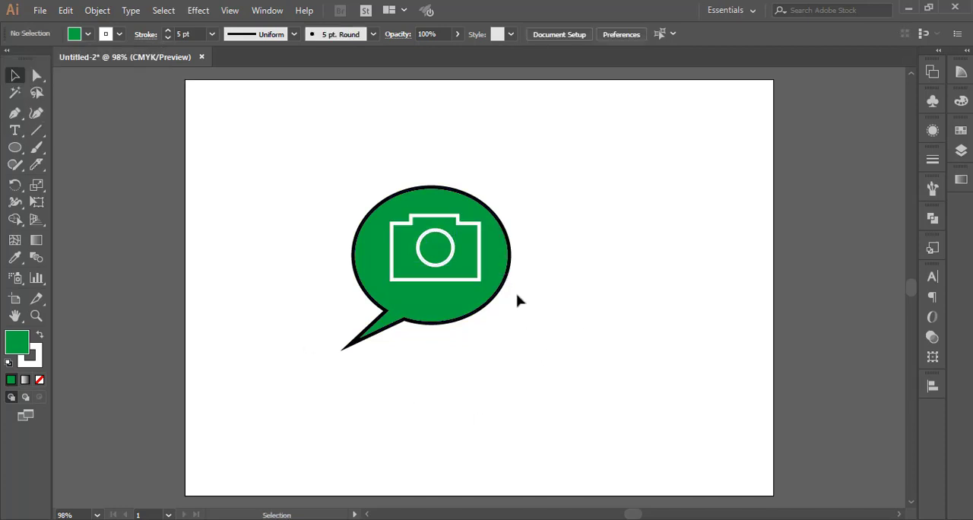
Ungroup the camera and give its lens circle a white fill and a green stroke.
right_click(447, 261)
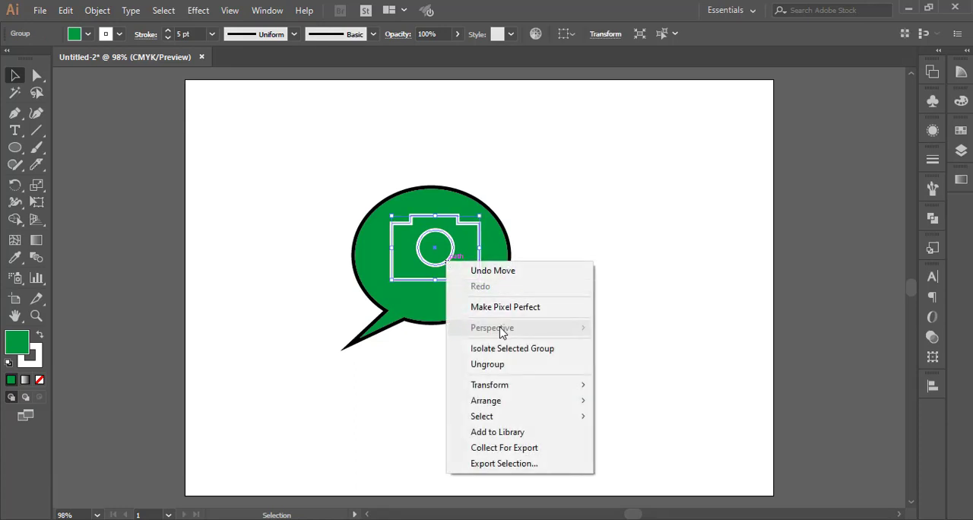
left_click(515, 365)
left_click(451, 256)
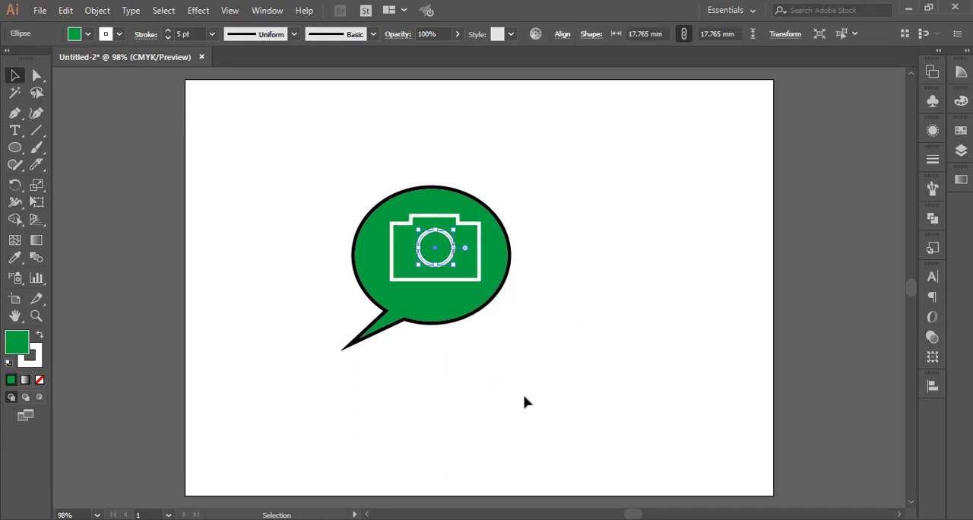
left_click(118, 35)
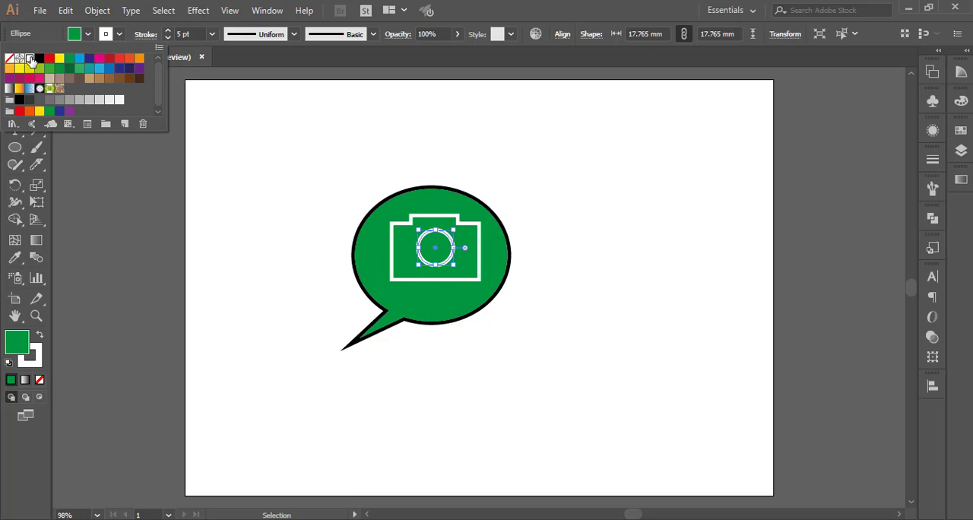
left_click(69, 67)
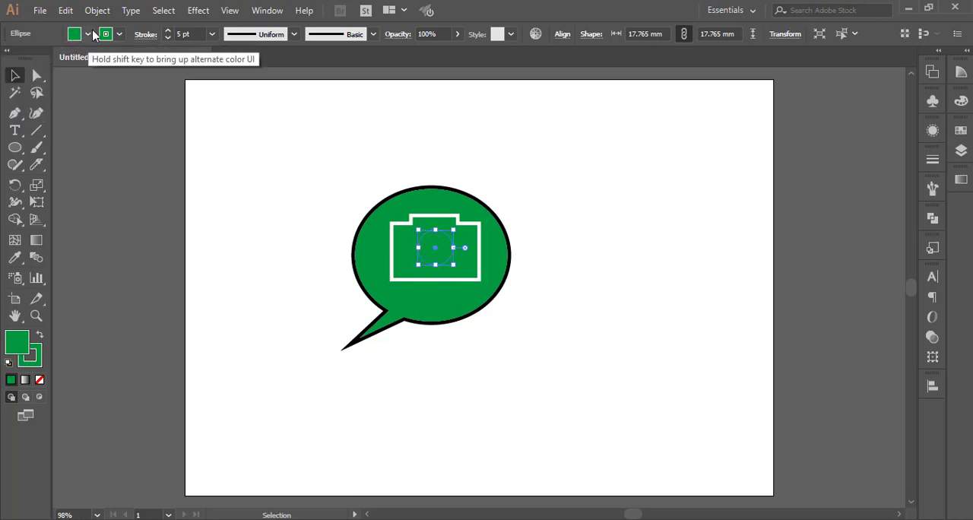
left_click(89, 34)
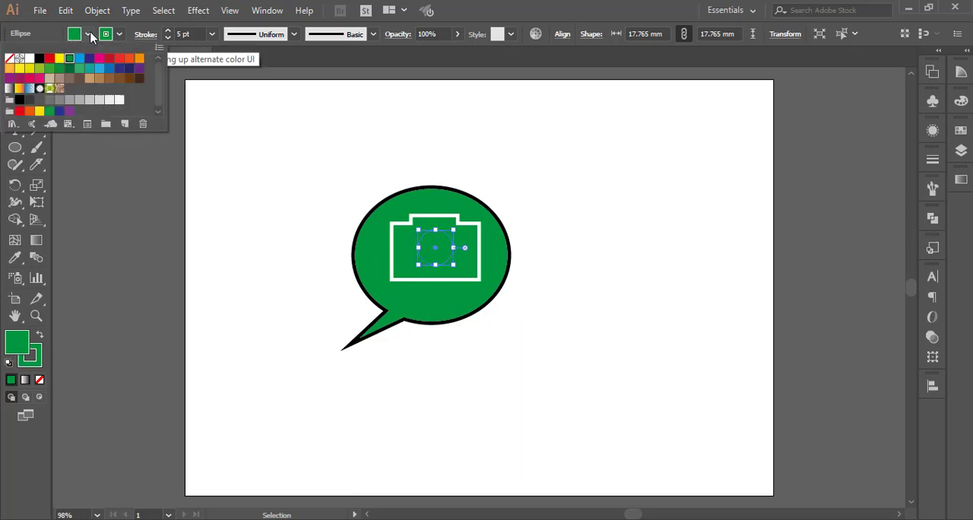
left_click(30, 58)
left_click(452, 417)
left_click(587, 383)
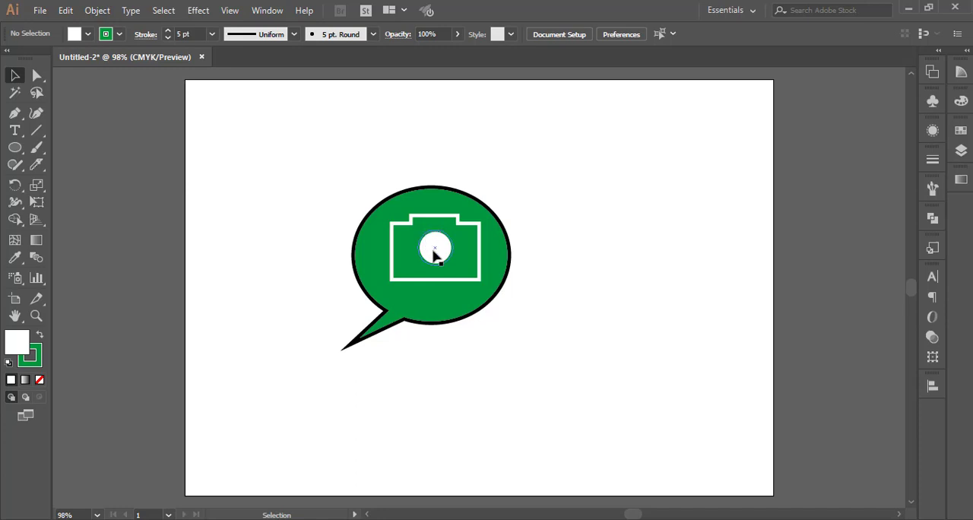
Move the lens circle out to the right of the bubble and make an enlarged copy about 23 mm wide.
left_click_drag(434, 254, 646, 232)
left_click(625, 334)
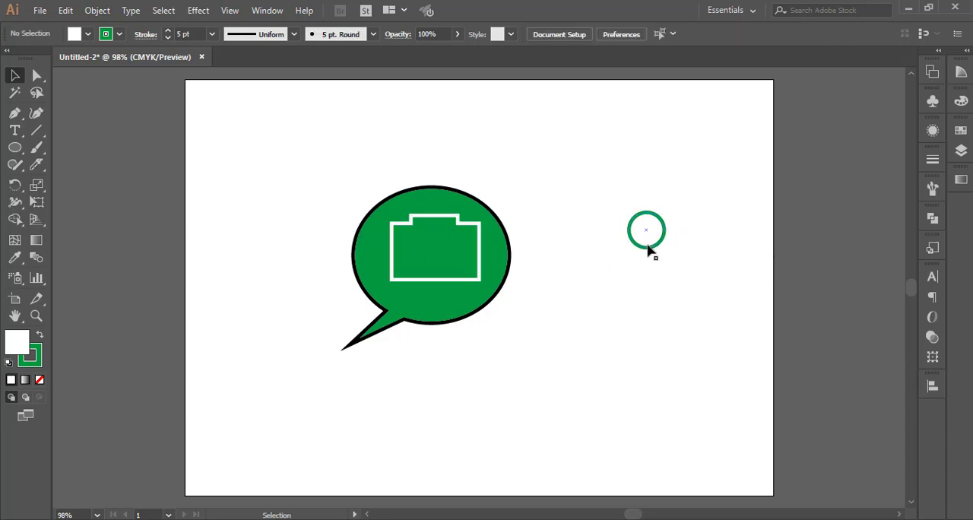
left_click_drag(650, 253, 677, 267)
left_click_drag(704, 228, 656, 292)
left_click(643, 317)
Center the two lens circles on each other with the Align options.
left_click_drag(583, 230, 685, 342)
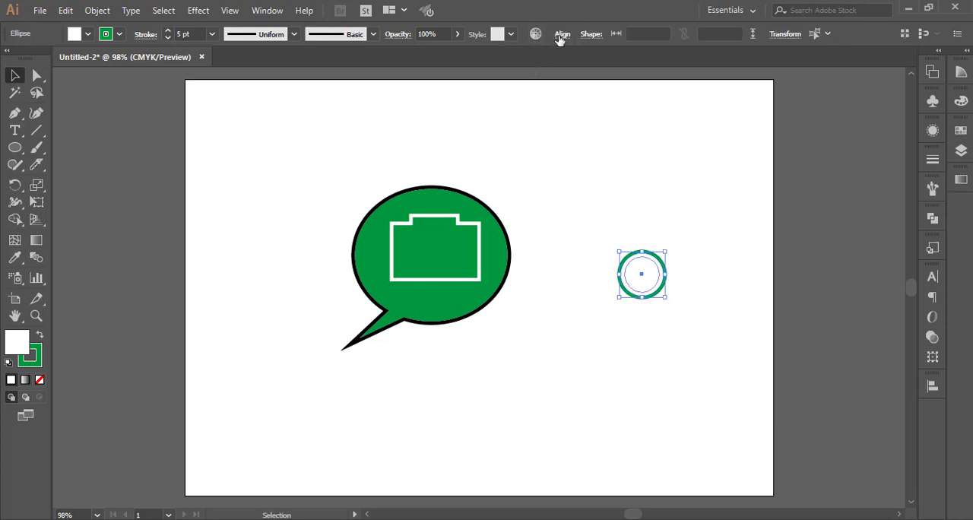
left_click(562, 35)
left_click(652, 283)
left_click(671, 339)
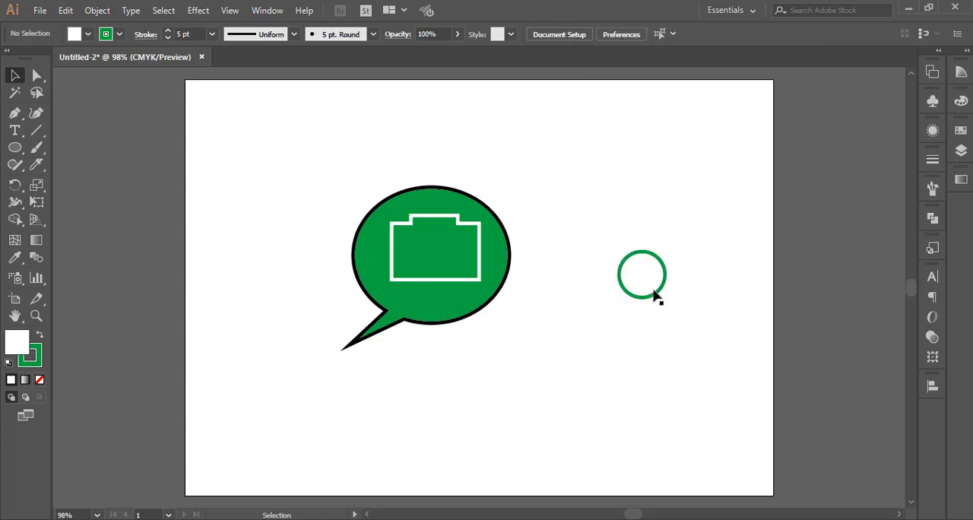
Bring the larger circle to the front.
left_click(652, 287)
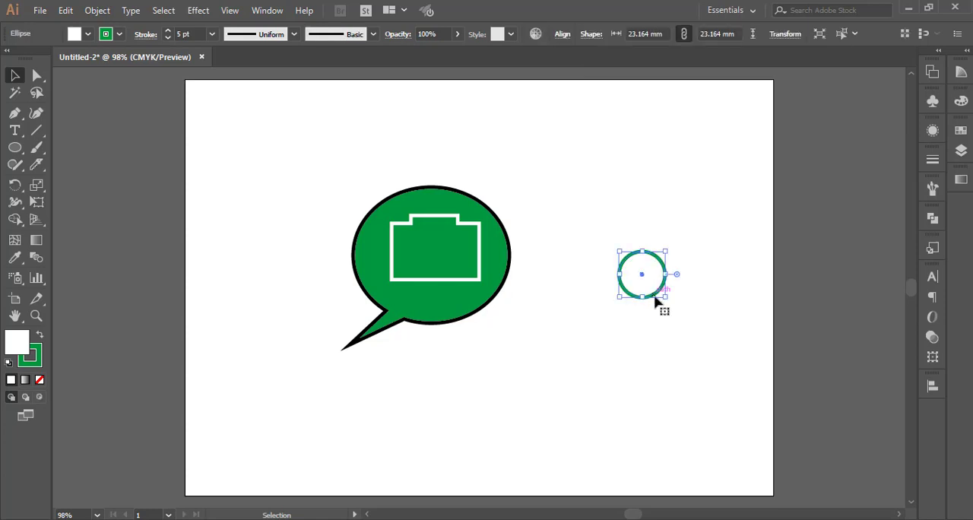
right_click(655, 301)
mouse_move(753, 453)
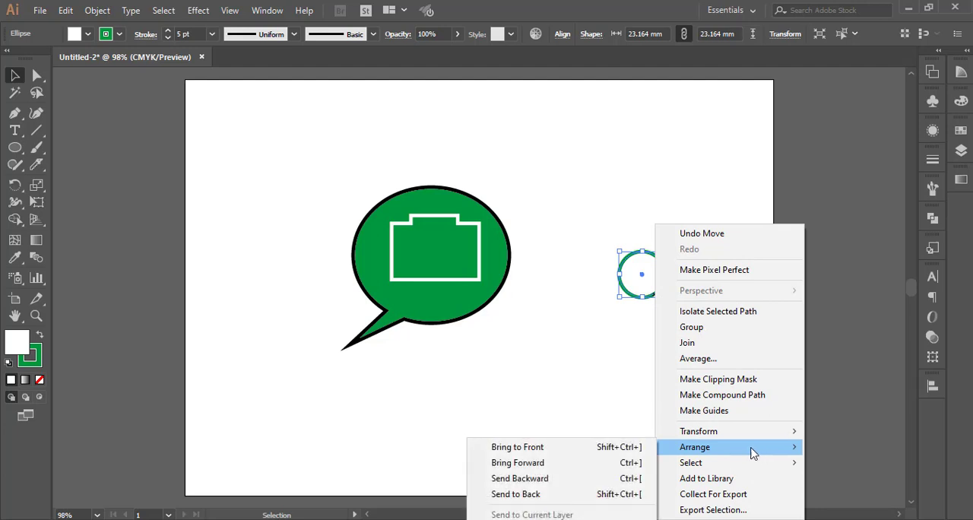
left_click(638, 447)
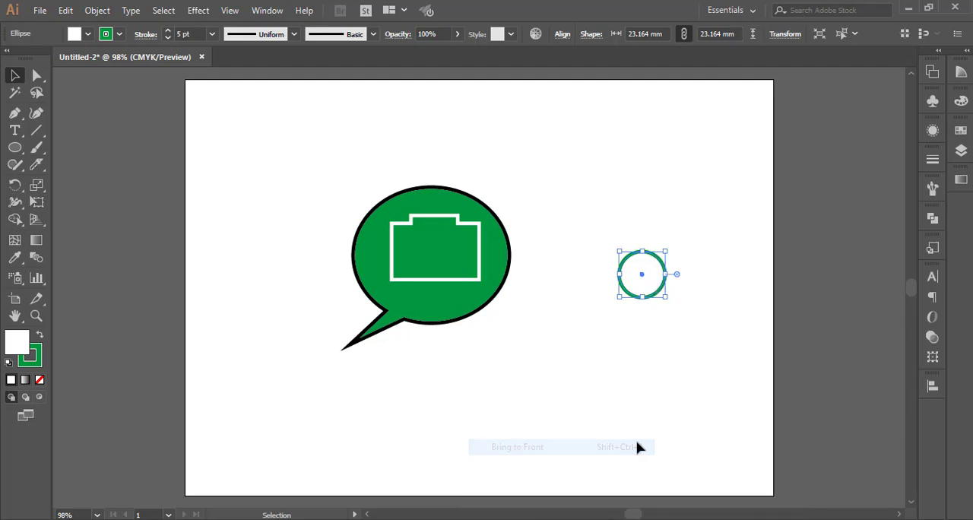
Send the larger circle to the back, behind the smaller one.
right_click(658, 301)
mouse_move(658, 450)
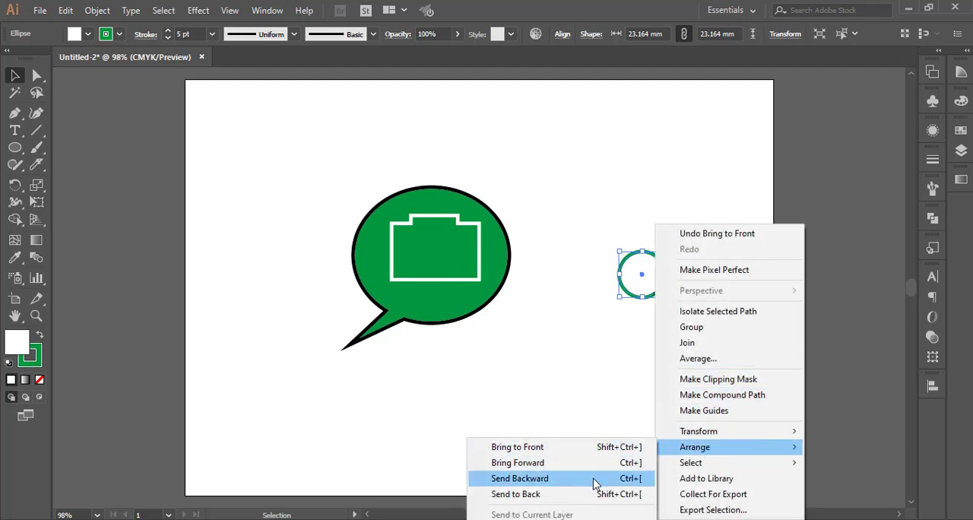
left_click(532, 494)
left_click(608, 412)
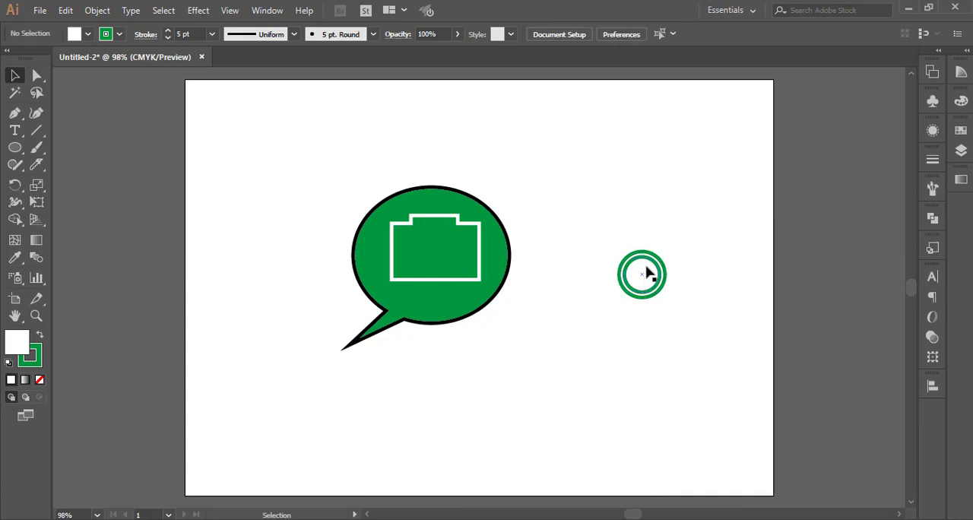
Shrink the inner circle slightly and center both circles on each other horizontally and vertically.
left_click(659, 262)
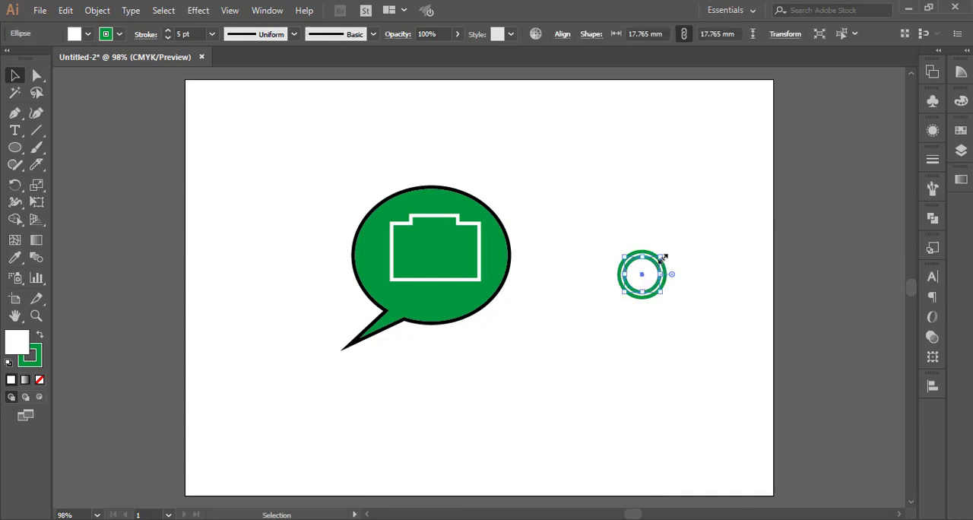
left_click_drag(661, 257, 654, 262)
left_click_drag(591, 243, 697, 337)
left_click(563, 34)
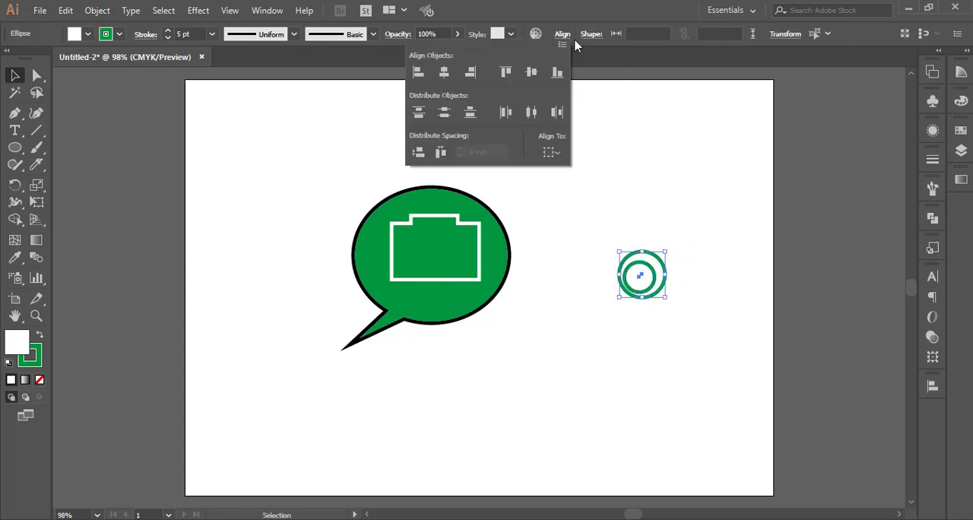
left_click(443, 72)
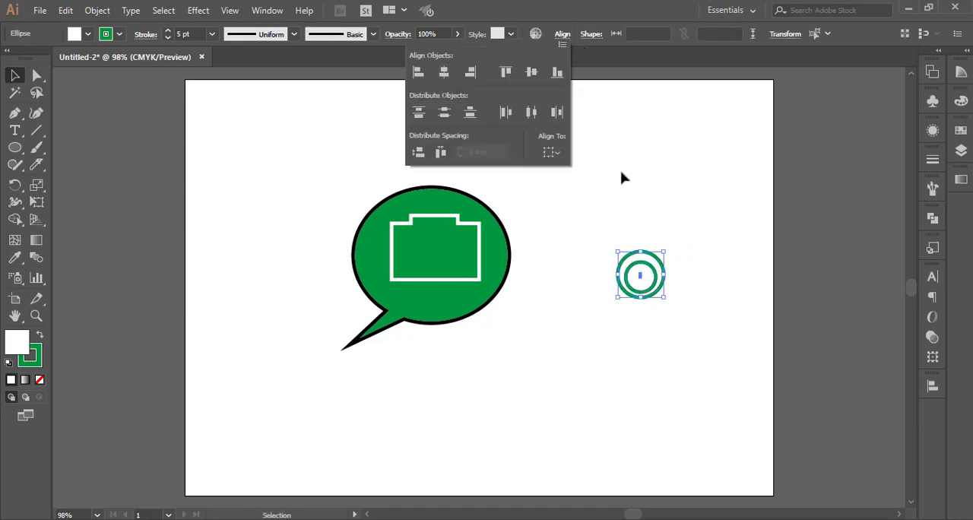
left_click(532, 72)
Move the camera body out of the bubble to above the circles and align them by their horizontal and vertical centers.
left_click_drag(561, 201, 682, 354)
left_click_drag(479, 219, 703, 160)
left_click_drag(553, 144, 707, 392)
left_click(610, 34)
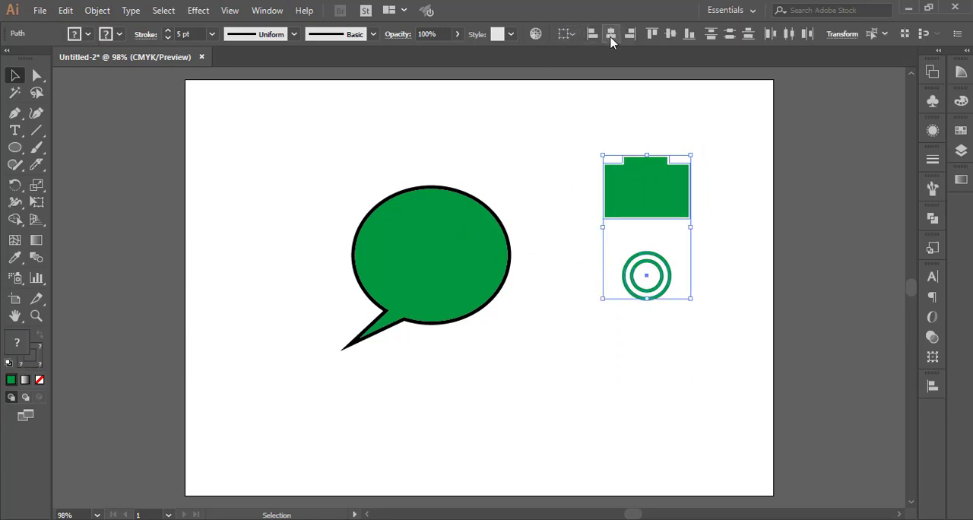
left_click(671, 34)
Move the two lens circles onto the center of the camera body and group all the camera shapes.
left_click(664, 338)
left_click_drag(566, 158, 694, 394)
left_click_drag(671, 272, 669, 211)
right_click(671, 209)
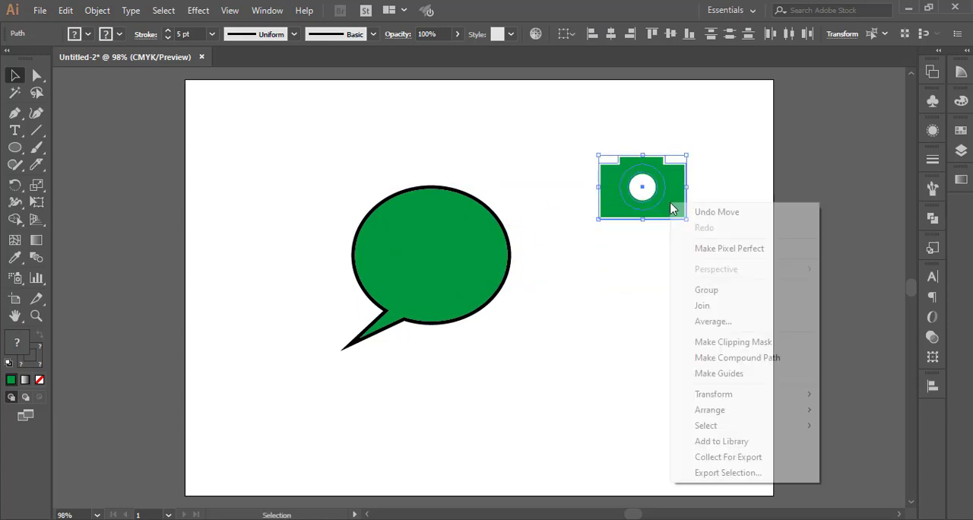
left_click(706, 289)
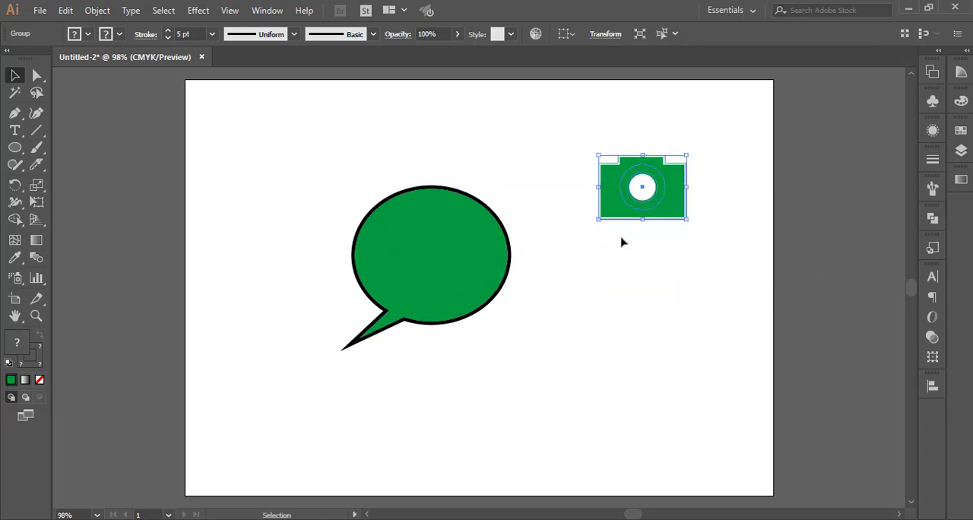
Move the camera group into the speech bubble and center the two on each other horizontally.
left_click_drag(672, 207, 465, 276)
left_click(487, 348)
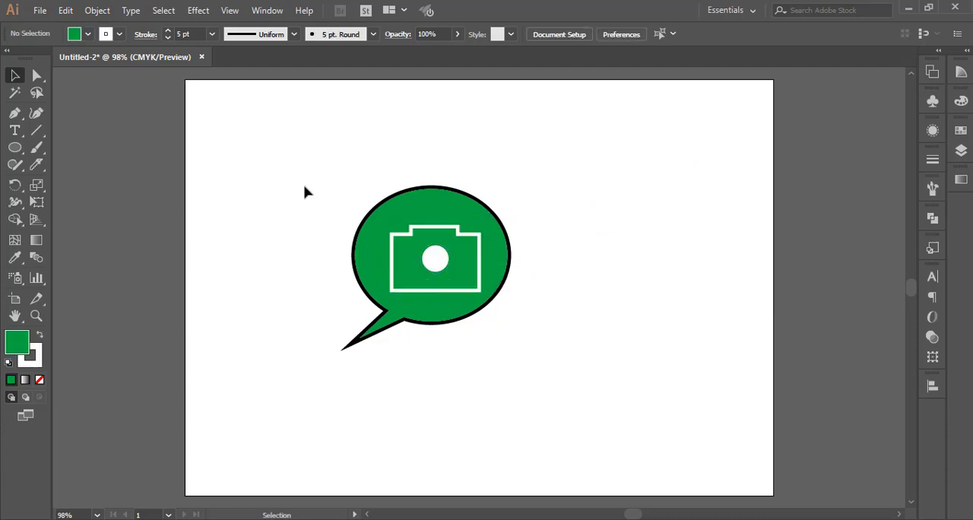
left_click_drag(315, 187, 511, 350)
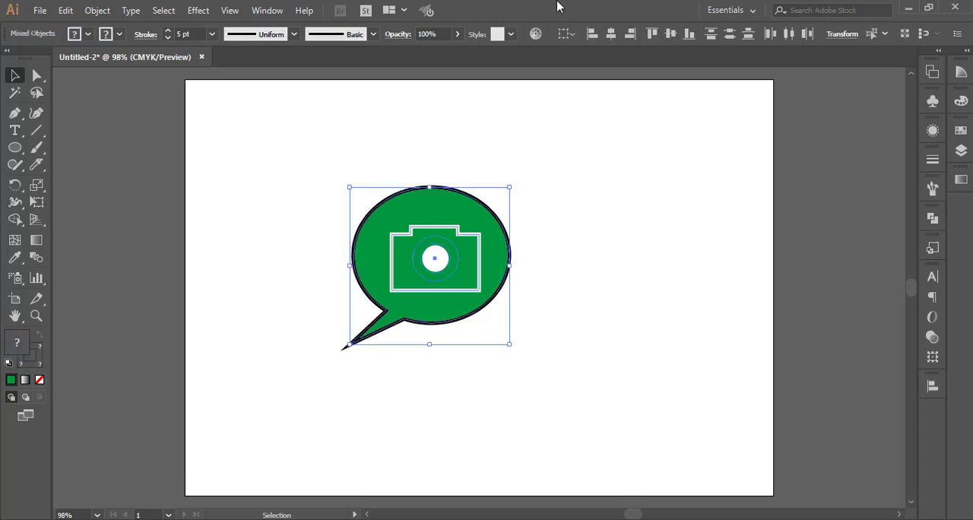
left_click(610, 34)
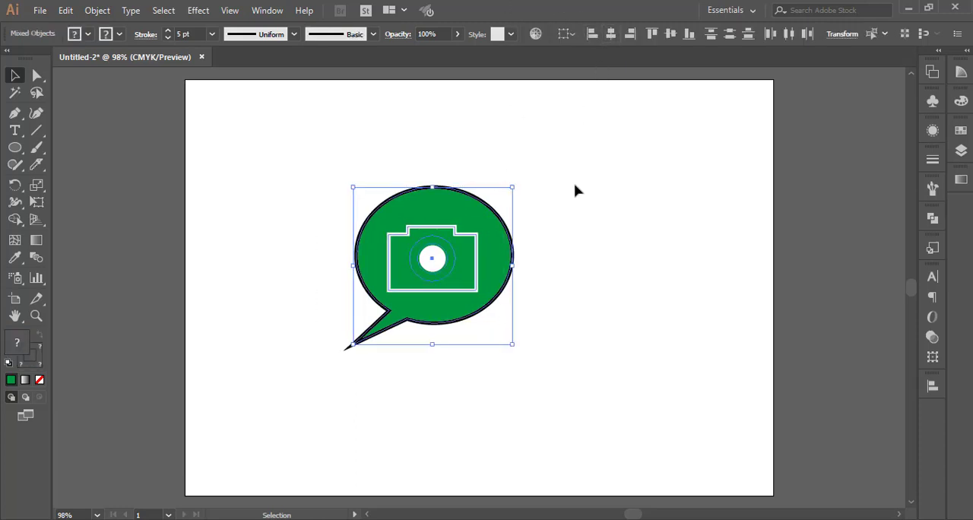
left_click(670, 36)
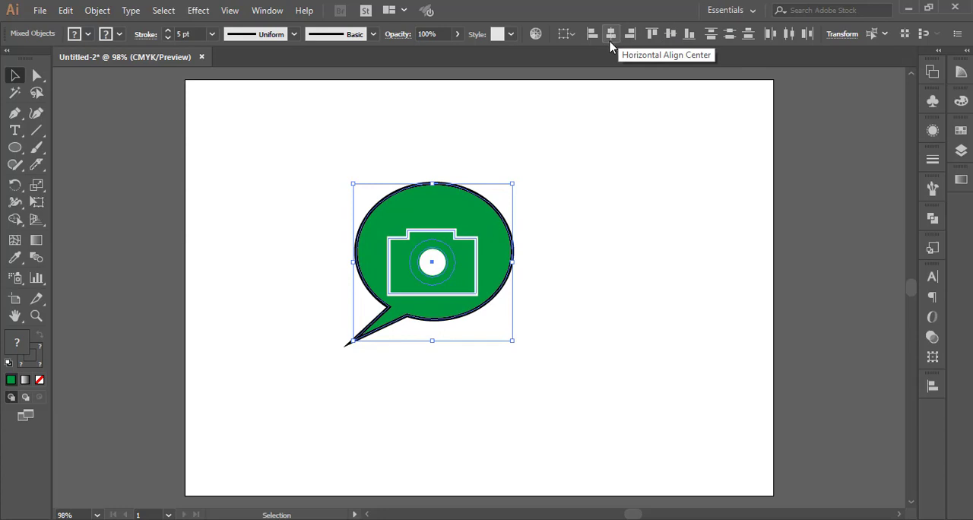
left_click(524, 257)
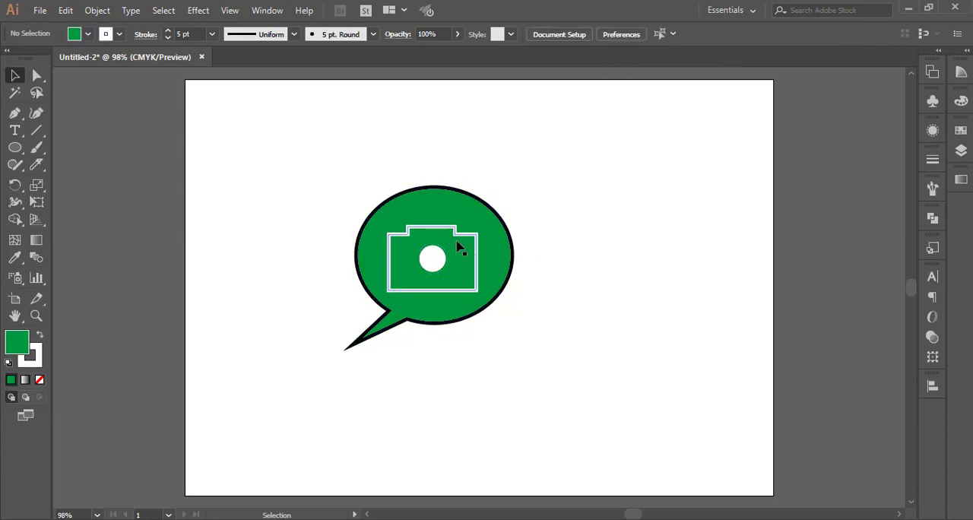
Ungroup the camera inside the speech bubble.
right_click(443, 270)
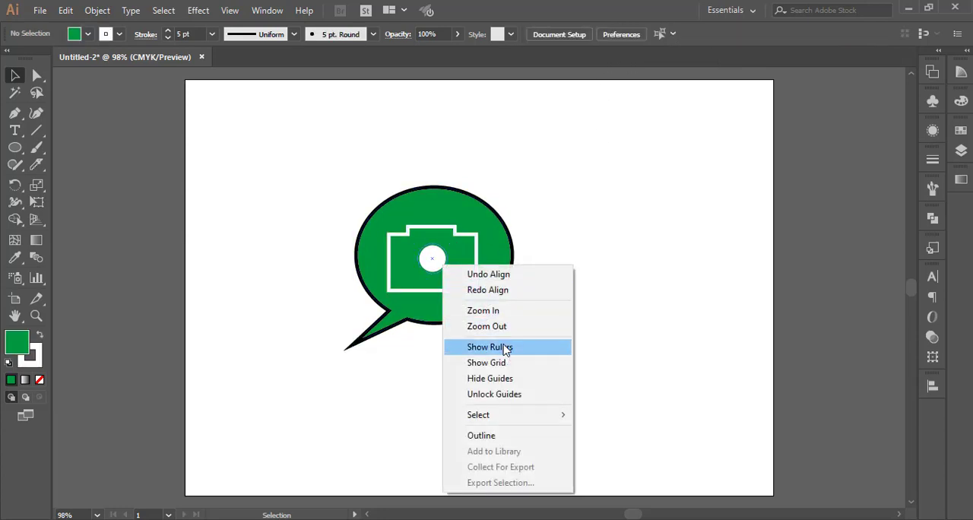
left_click(444, 273)
right_click(445, 275)
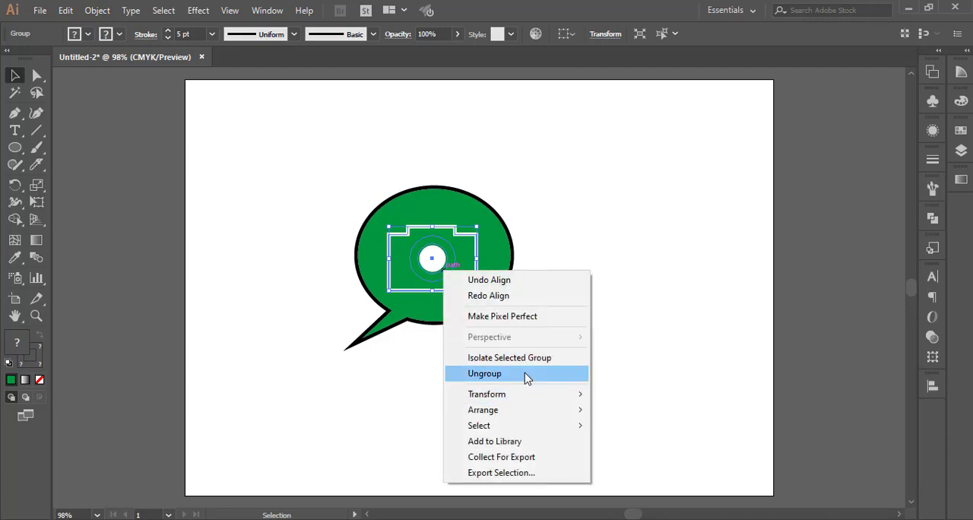
left_click(523, 375)
left_click(686, 395)
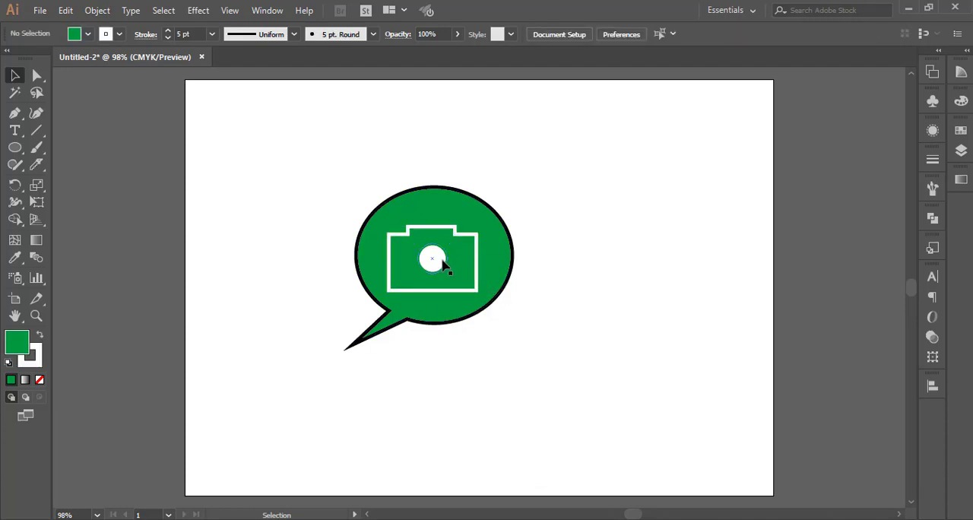
Try a white stroke on the inner lens circle, and undo the color change.
left_click(448, 262)
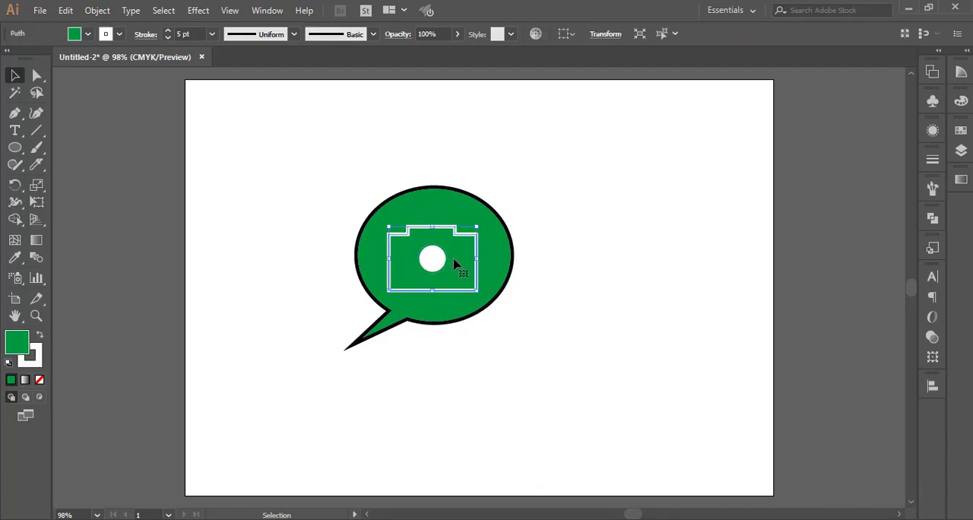
left_click(437, 260)
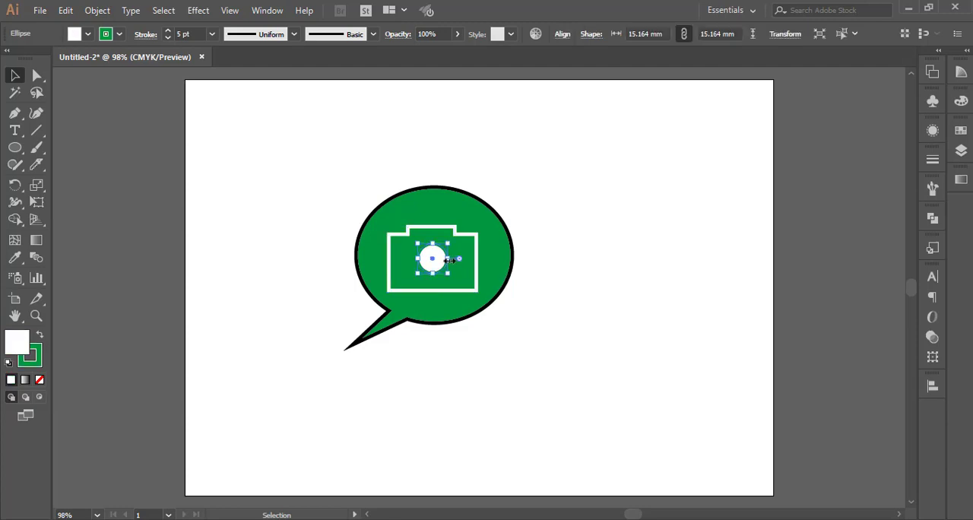
left_click(119, 35)
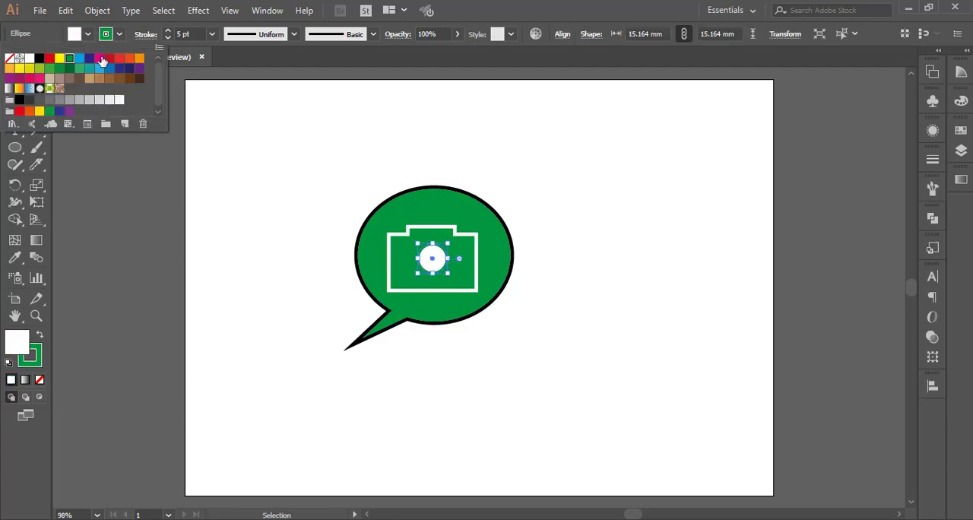
left_click(32, 59)
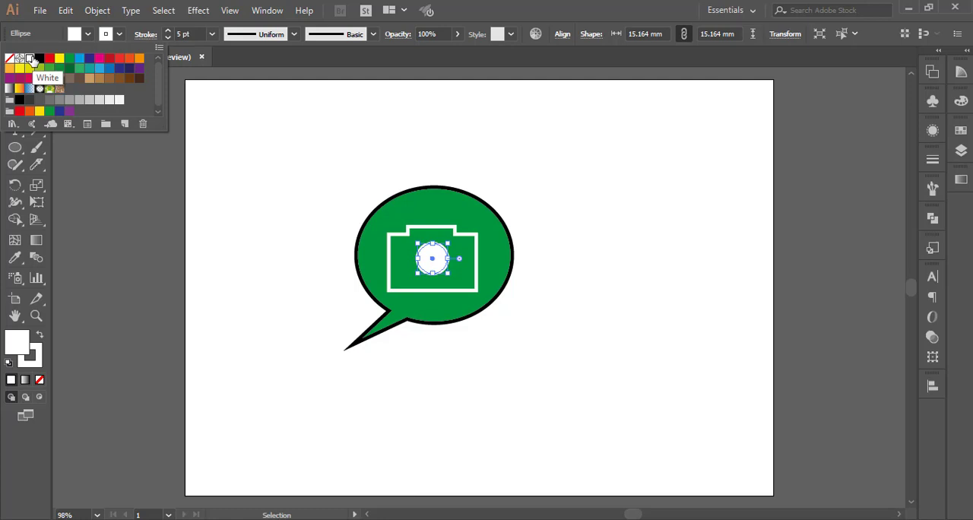
key("Escape")
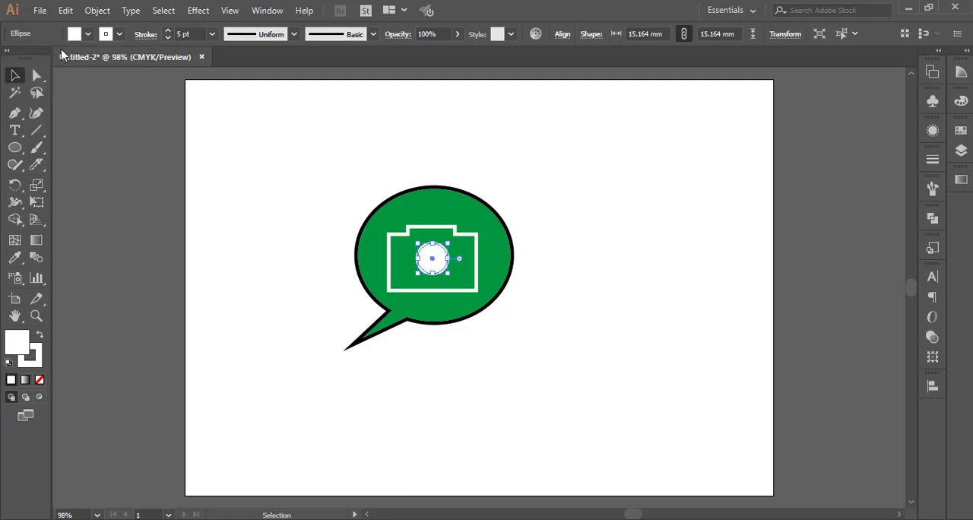
key("ctrl+z")
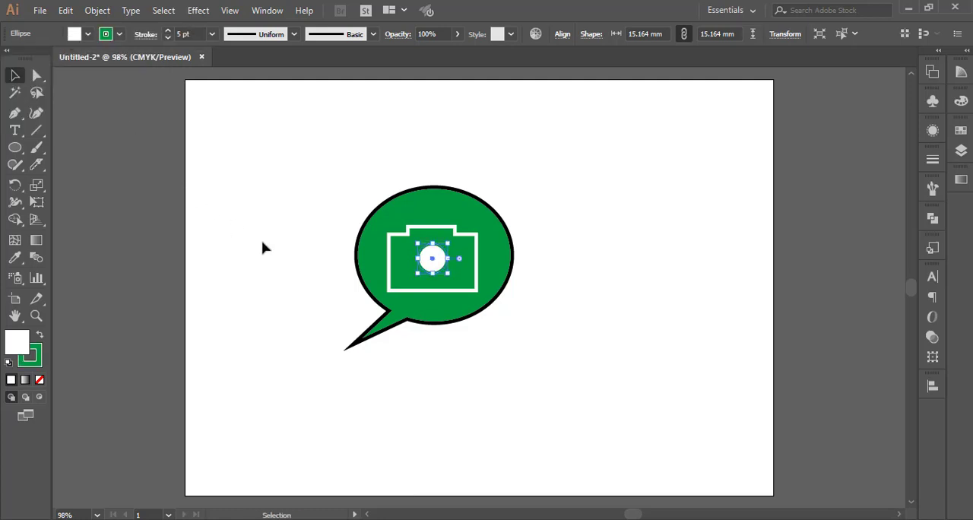
left_click(311, 273)
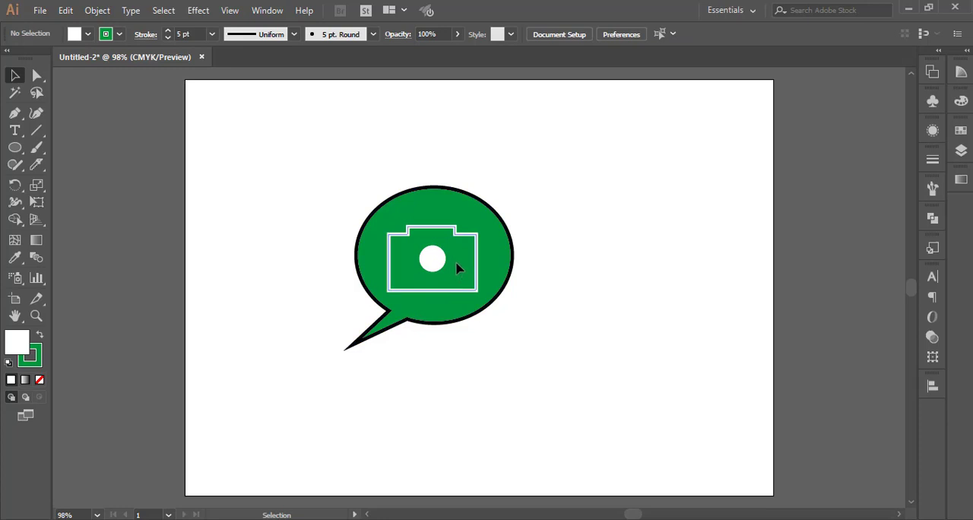
Set the stroke of the speech bubble, camera body and lens circles to white.
left_click(457, 268)
scroll(457, 268, "up", 2)
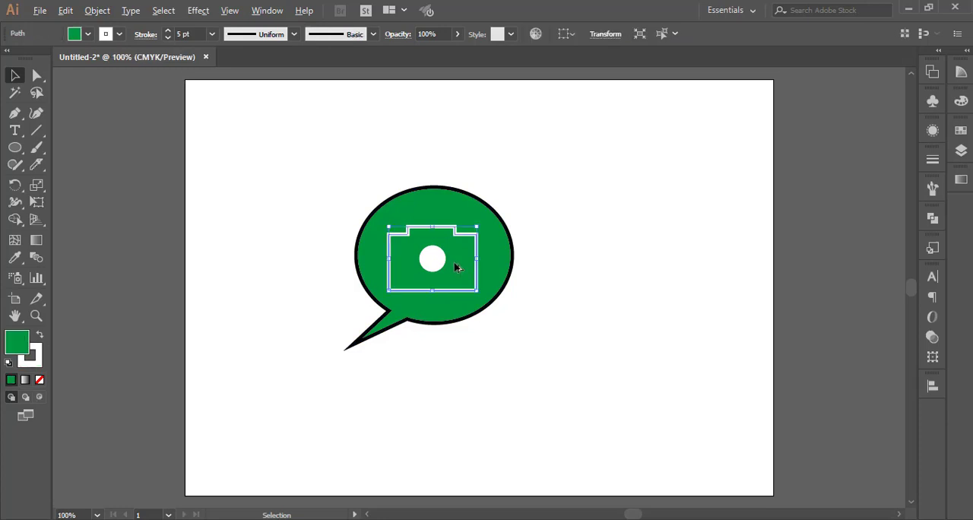
left_click(274, 155)
left_click_drag(650, 487, 648, 485)
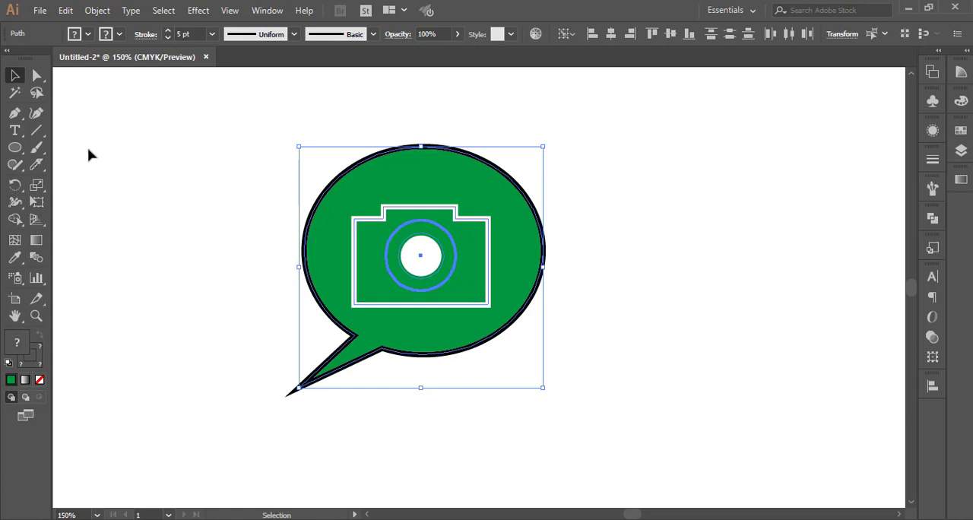
left_click(120, 34)
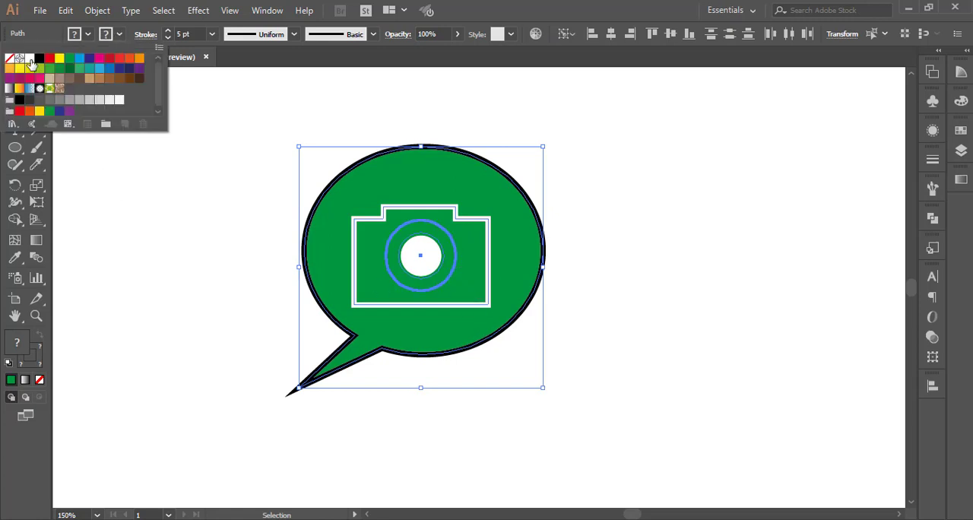
left_click(30, 59)
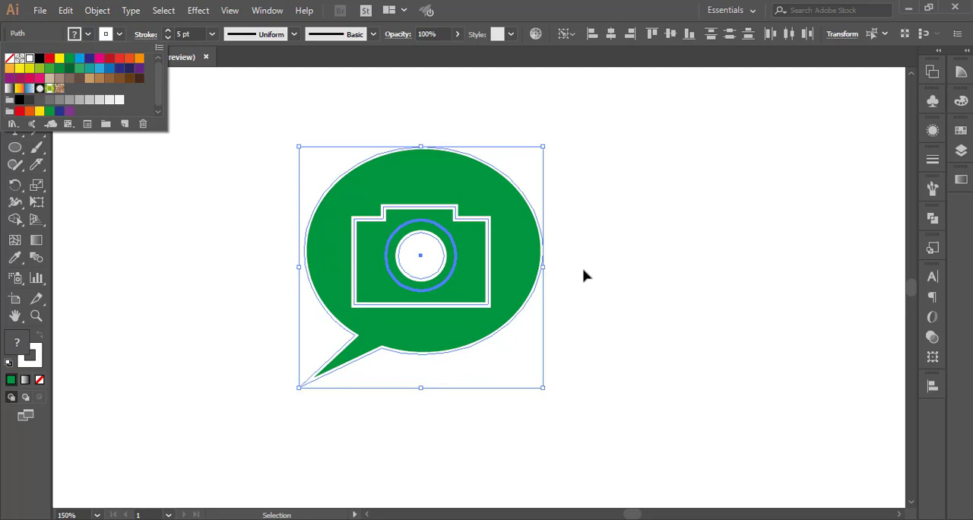
left_click(601, 291)
left_click(605, 403)
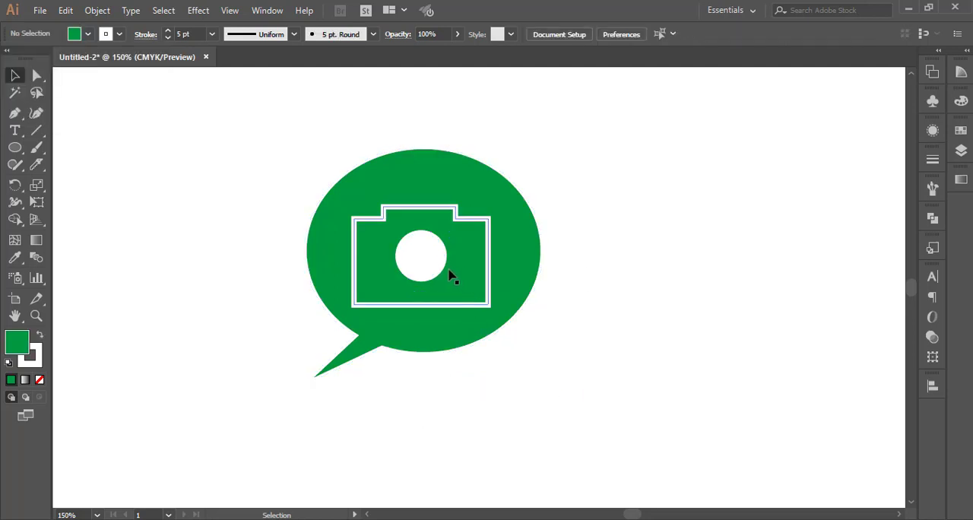
Ungroup the camera body and its lens circles inside the speech bubble.
left_click_drag(272, 153, 582, 441)
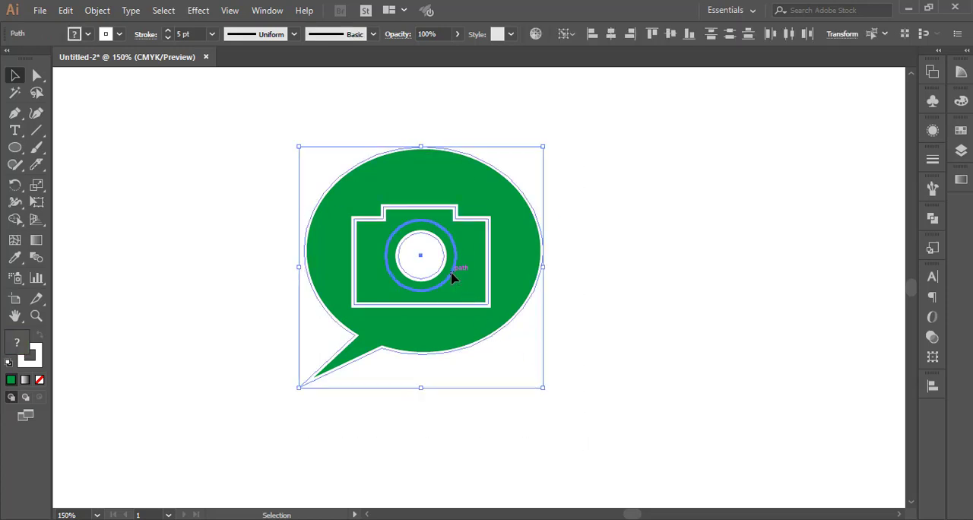
left_click(619, 297)
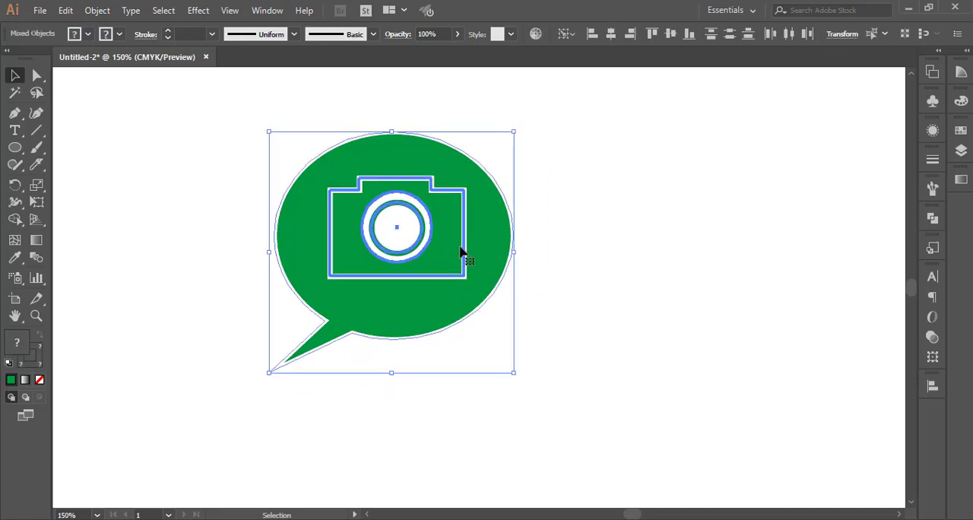
right_click(463, 248)
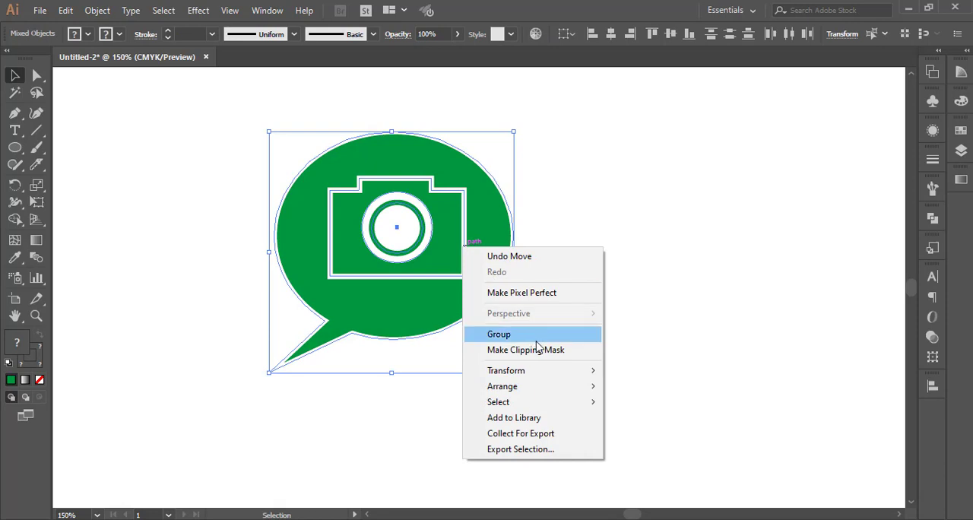
left_click(698, 397)
left_click(443, 278)
right_click(444, 278)
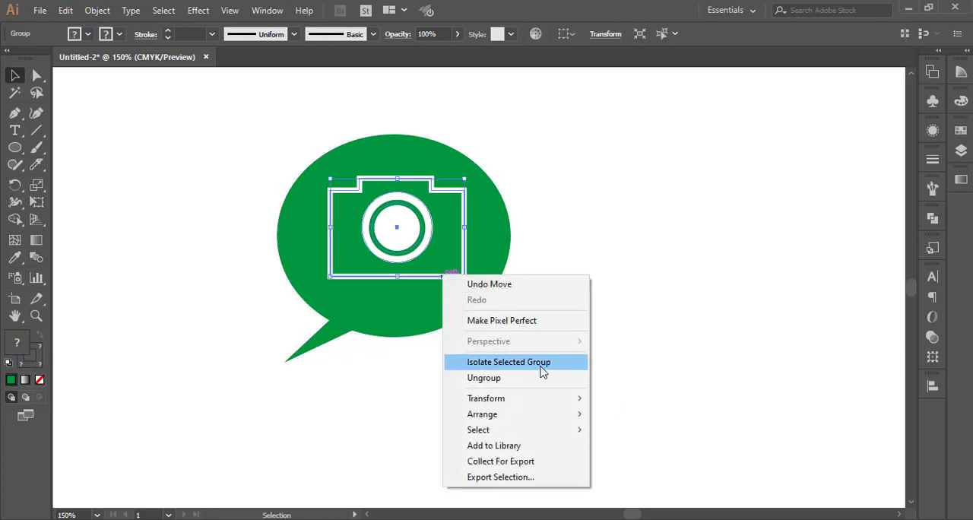
left_click(540, 385)
left_click(603, 274)
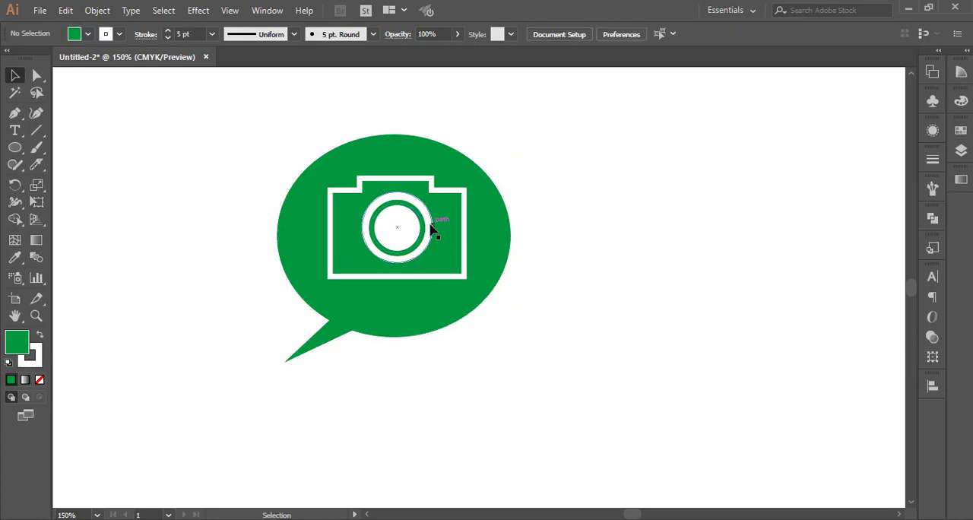
Fill the outer lens circle with the same green as the speech bubble.
left_click(433, 228)
left_click(87, 34)
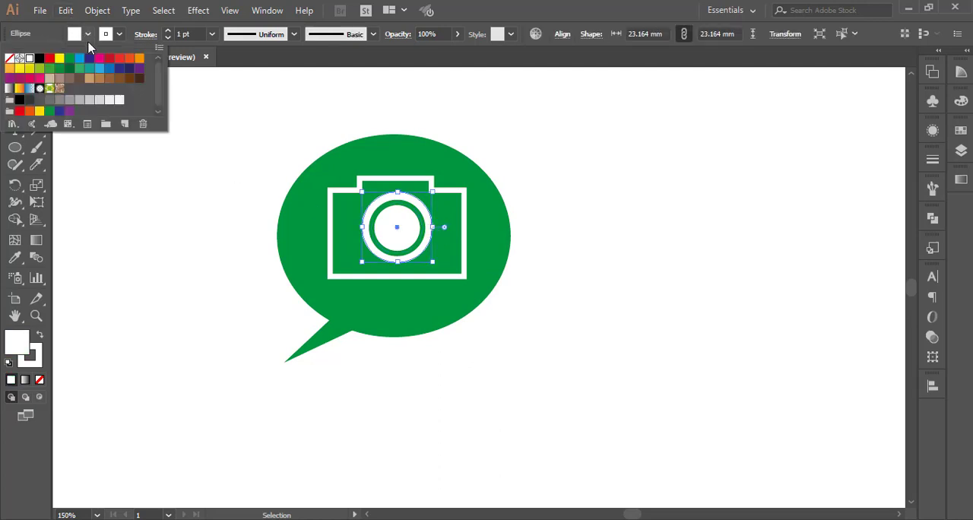
left_click(69, 59)
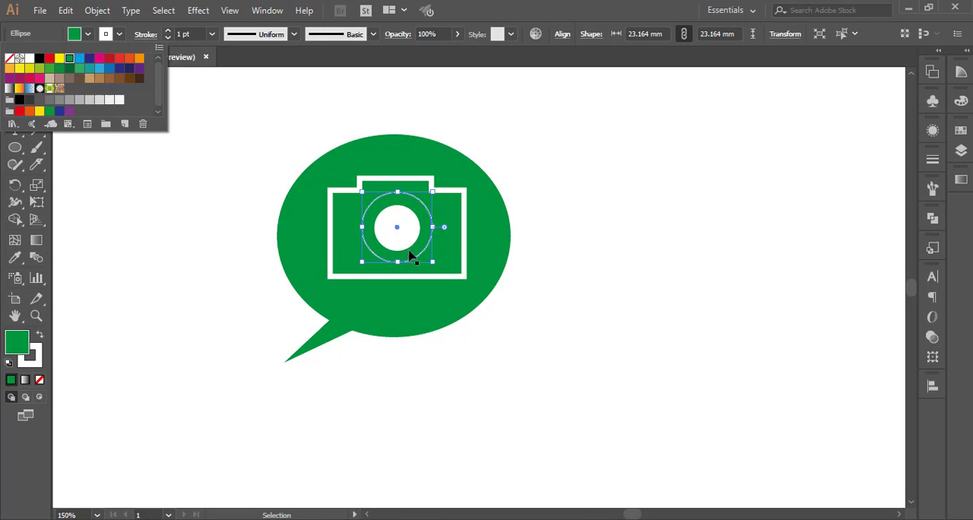
left_click(584, 335)
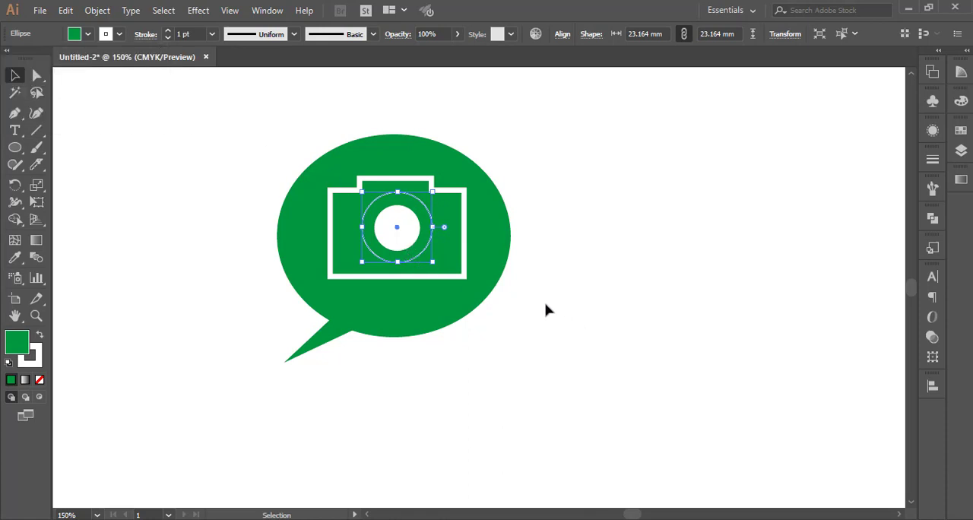
Fill the camera body with white.
left_click(464, 272)
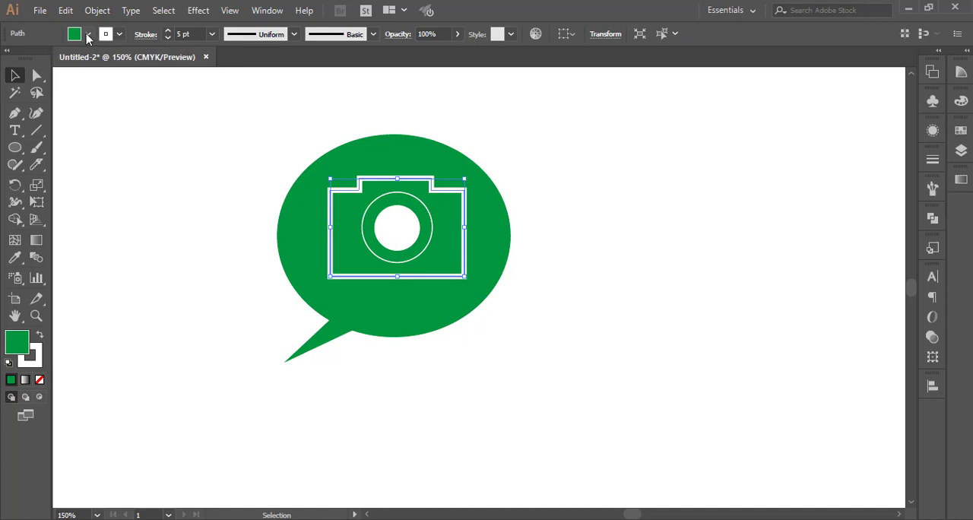
left_click(88, 35)
left_click(32, 61)
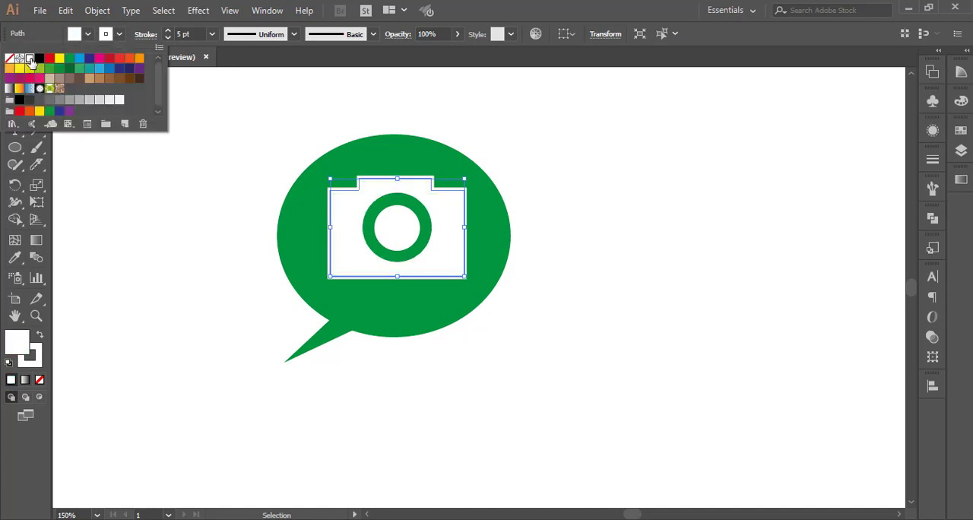
left_click(197, 298)
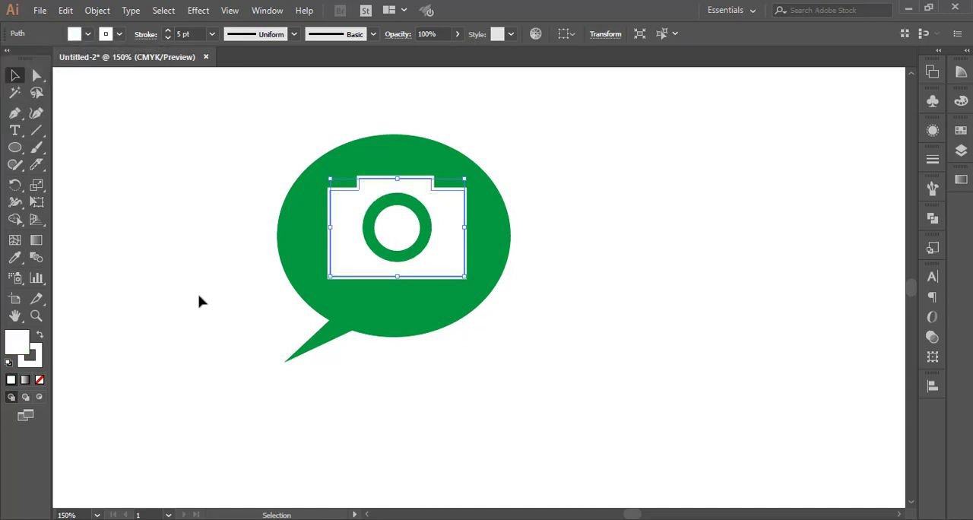
Fill the inner lens circle of the camera with the same green as the speech bubble.
left_click(399, 233)
left_click(120, 34)
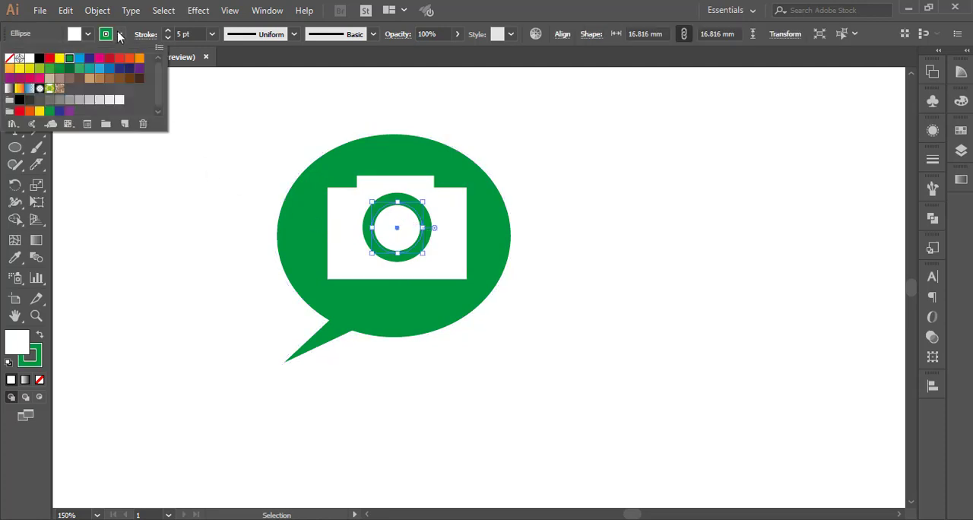
left_click(88, 34)
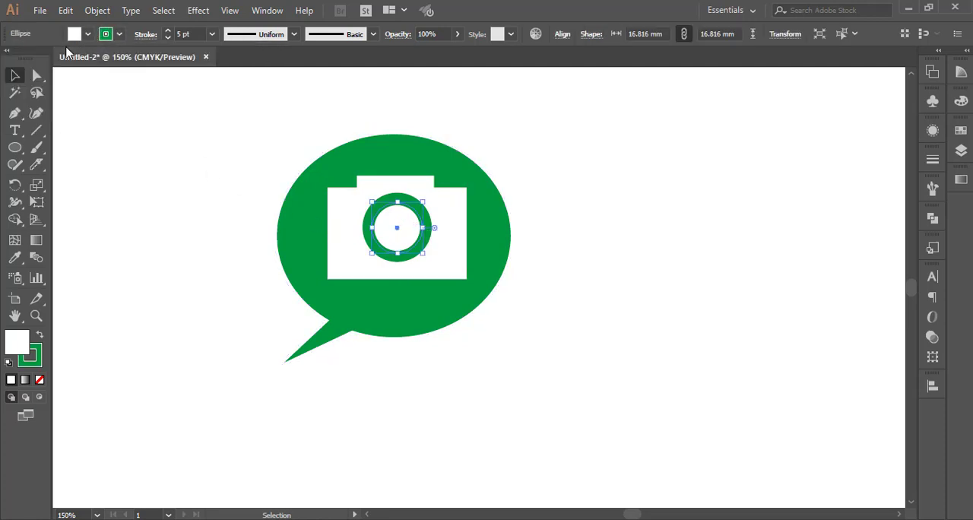
left_click(89, 33)
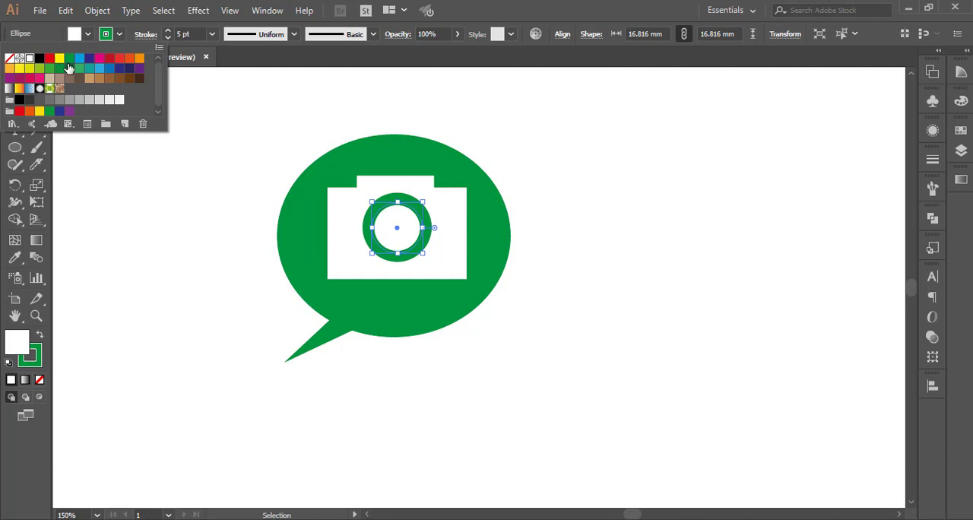
left_click(70, 69)
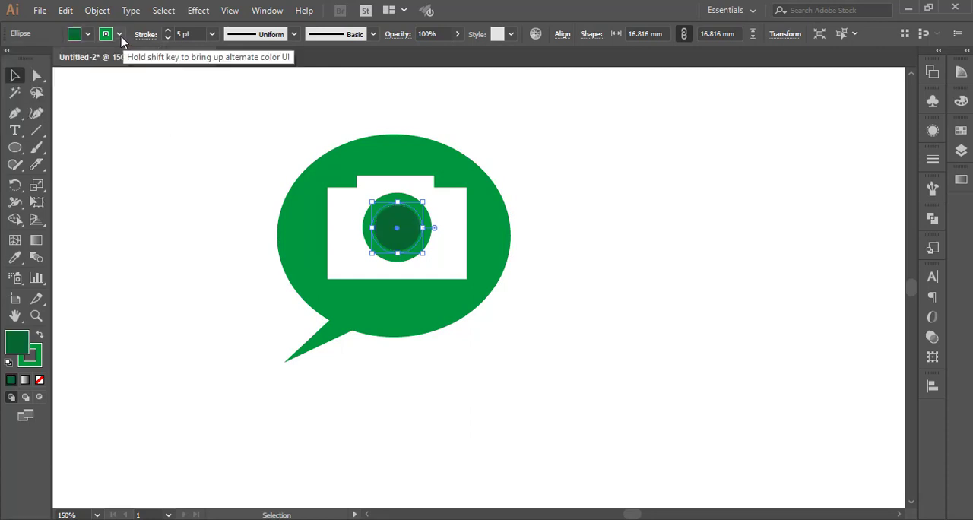
left_click(88, 34)
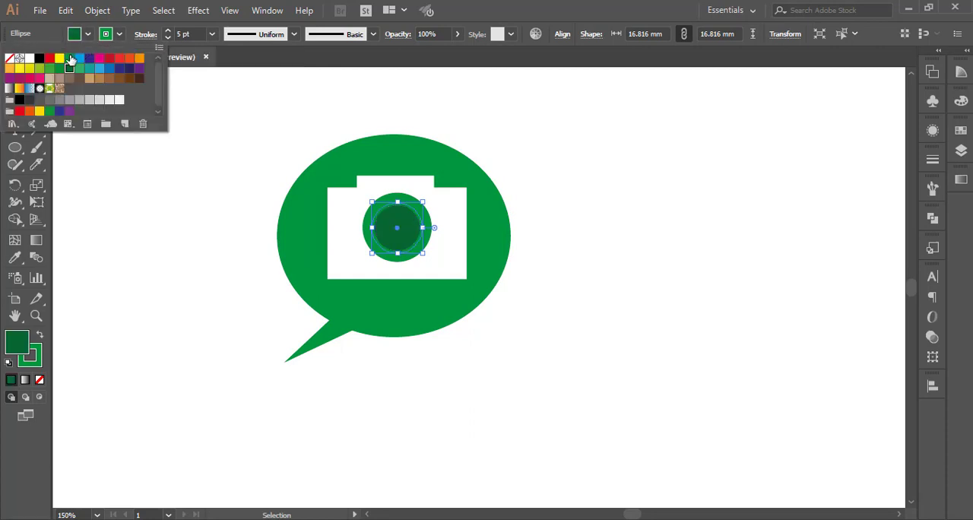
left_click(70, 58)
Set the inner lens circle's stroke to white and deselect it.
left_click(119, 34)
left_click(119, 34)
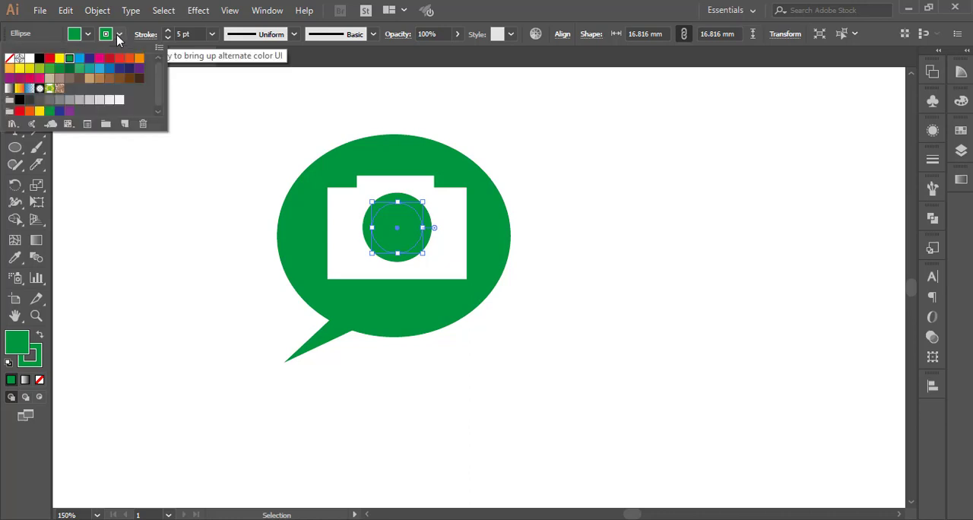
left_click(29, 58)
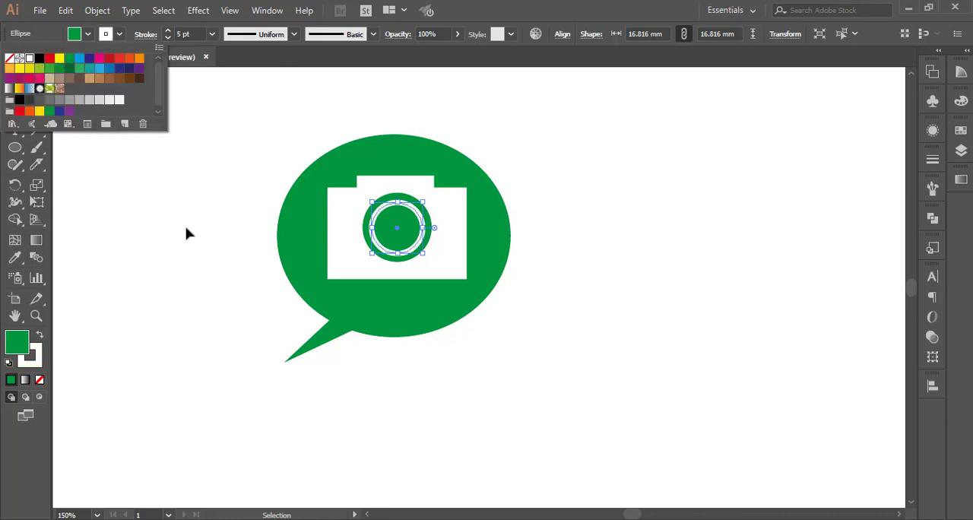
left_click(642, 349)
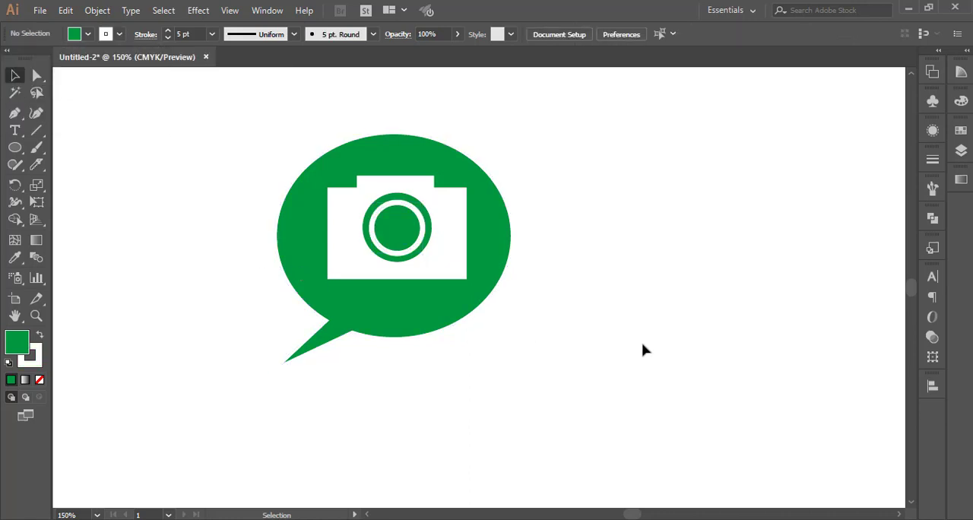
Select all shapes of the camera speech bubble icon and move them together horizontally to the right.
left_click_drag(260, 121, 623, 353)
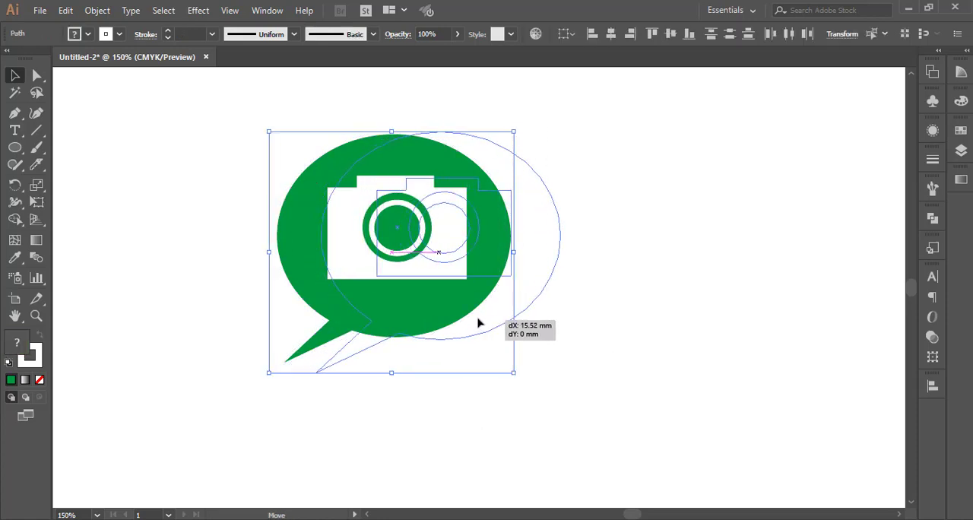